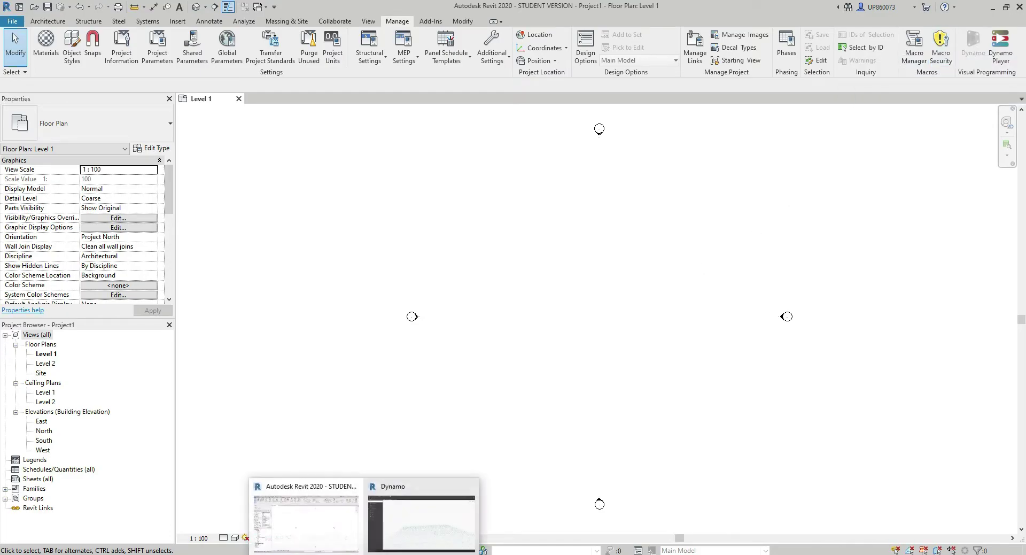
Switch from Revit's Level 1 floor plan to the Dynamo graph 'Create Sheets Video'.
{"action": "left_click", "coordinate": [396, 531]}
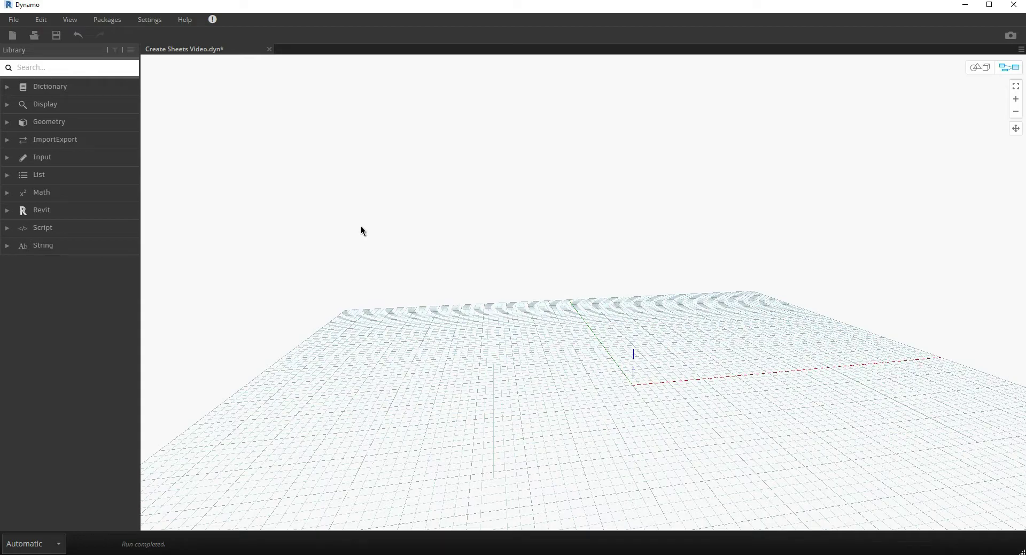
Add a File Path node browsed to Drawings Tracker.xlsx and switch the run mode to Manual.
{"action": "right_click", "coordinate": [362, 231]}
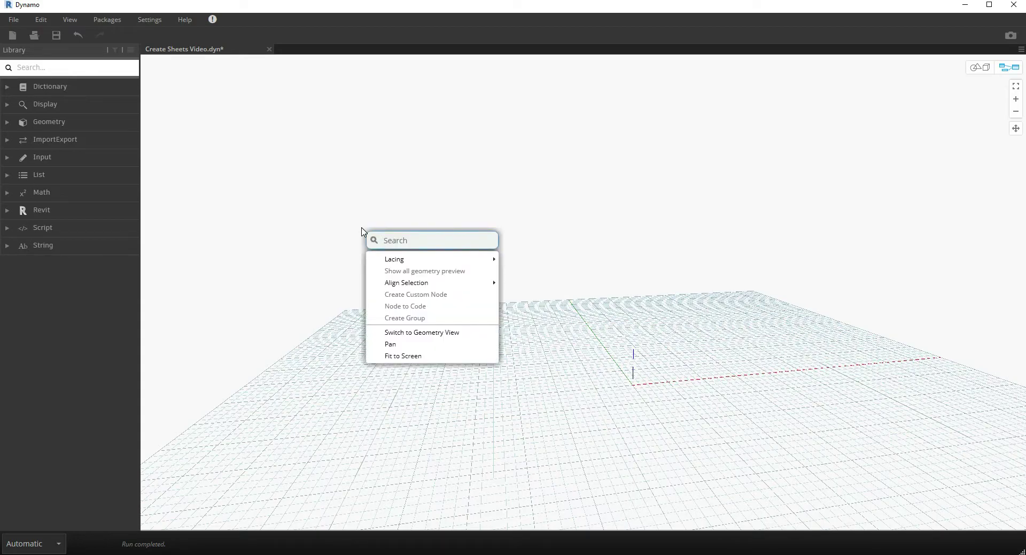
{"action": "type", "text": "file path"}
{"action": "left_click", "coordinate": [409, 262]}
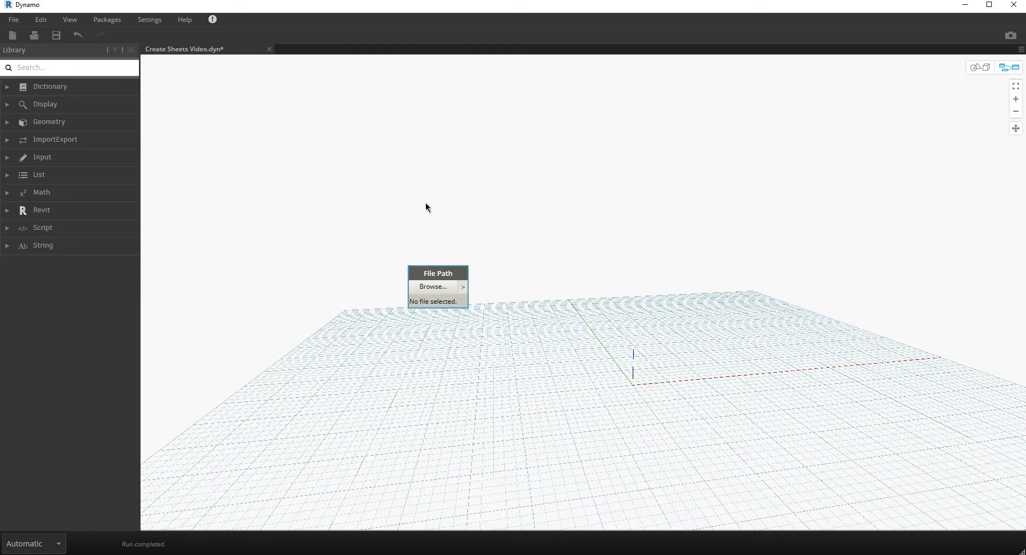
{"action": "left_click", "coordinate": [431, 287]}
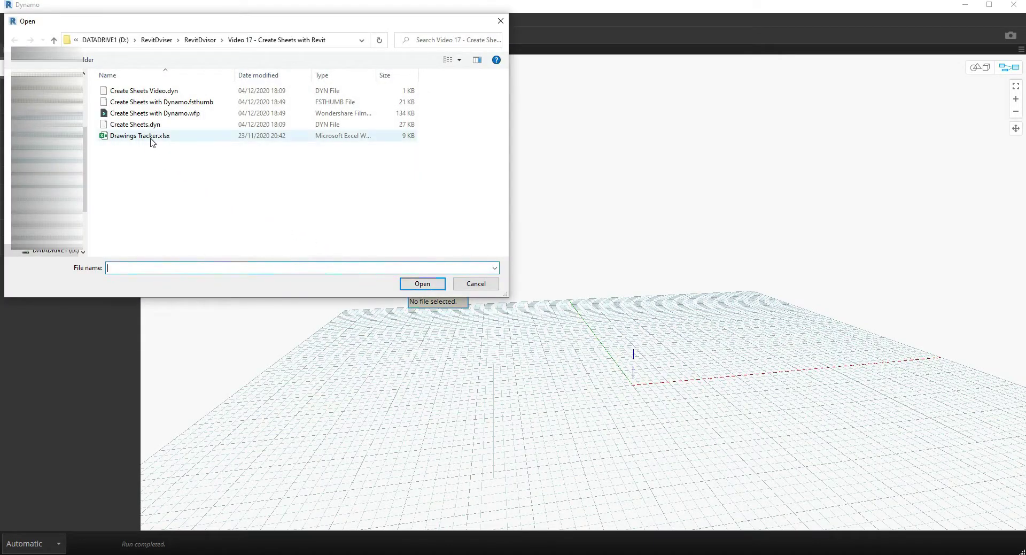
{"action": "left_click", "coordinate": [150, 137]}
{"action": "left_click", "coordinate": [423, 283]}
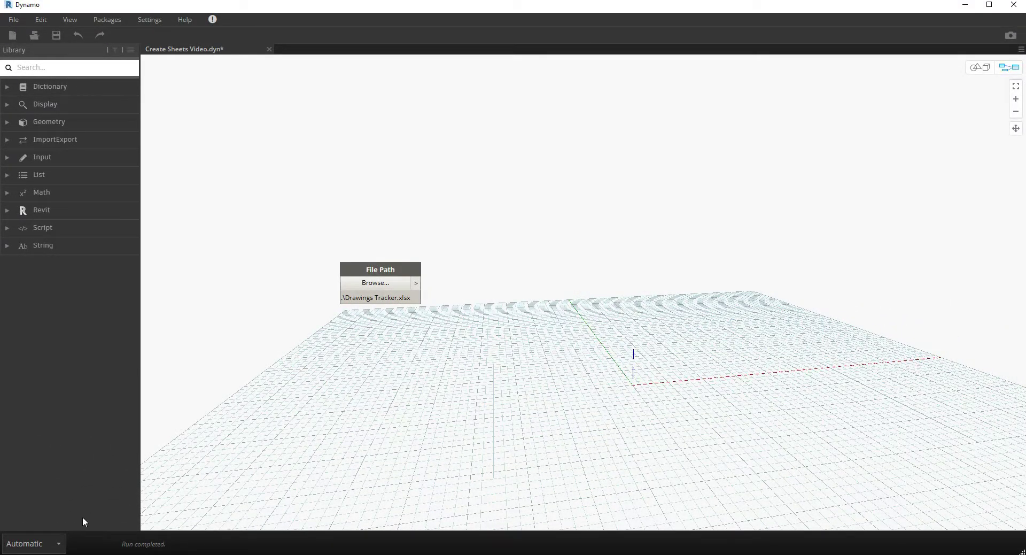
{"action": "left_click", "coordinate": [58, 544]}
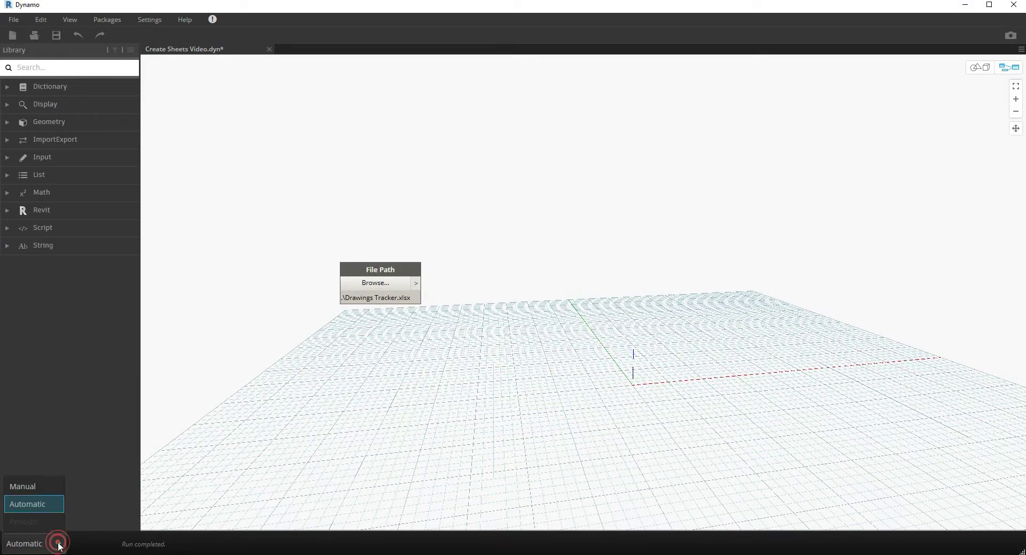
{"action": "left_click", "coordinate": [33, 487]}
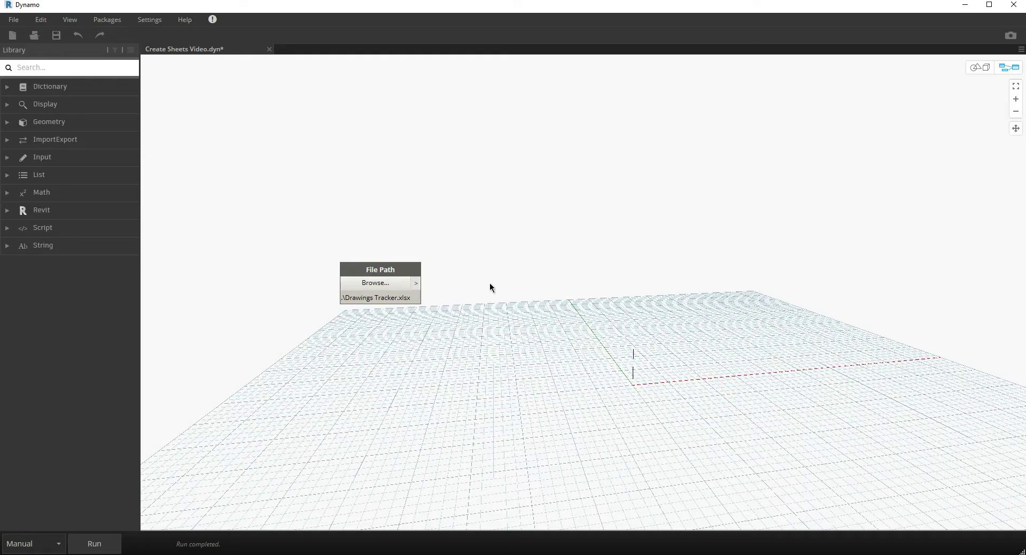
Add a Data.ImportExcel node to the canvas, placed up and right.
{"action": "right_click", "coordinate": [512, 282]}
{"action": "type", "text": "im"}
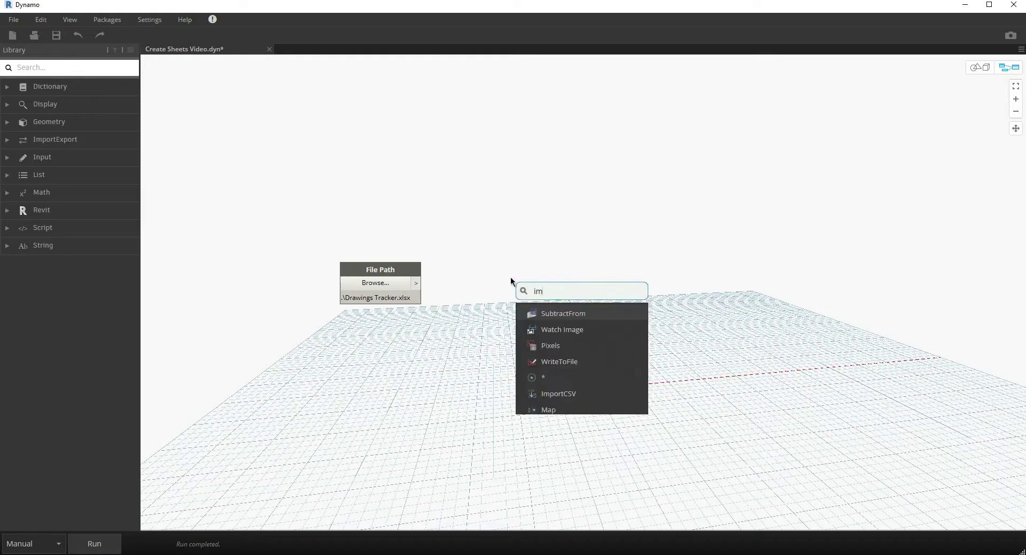
{"action": "type", "text": "portex"}
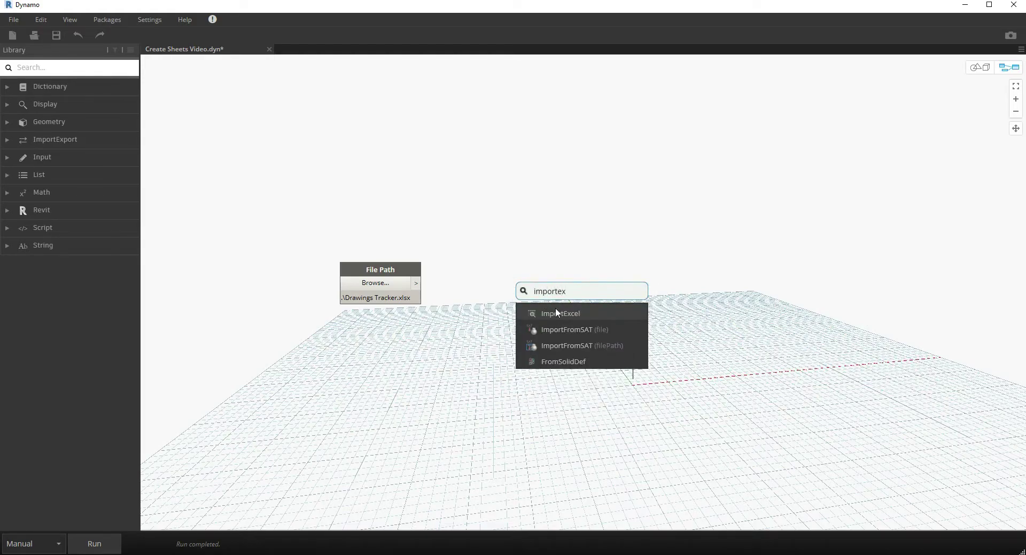
{"action": "left_click", "coordinate": [560, 313]}
{"action": "mouse_move", "coordinate": [617, 322]}
{"action": "left_mouse_down"}
{"action": "mouse_move", "coordinate": [649, 267]}
{"action": "mouse_move", "coordinate": [622, 271]}
{"action": "left_mouse_up"}
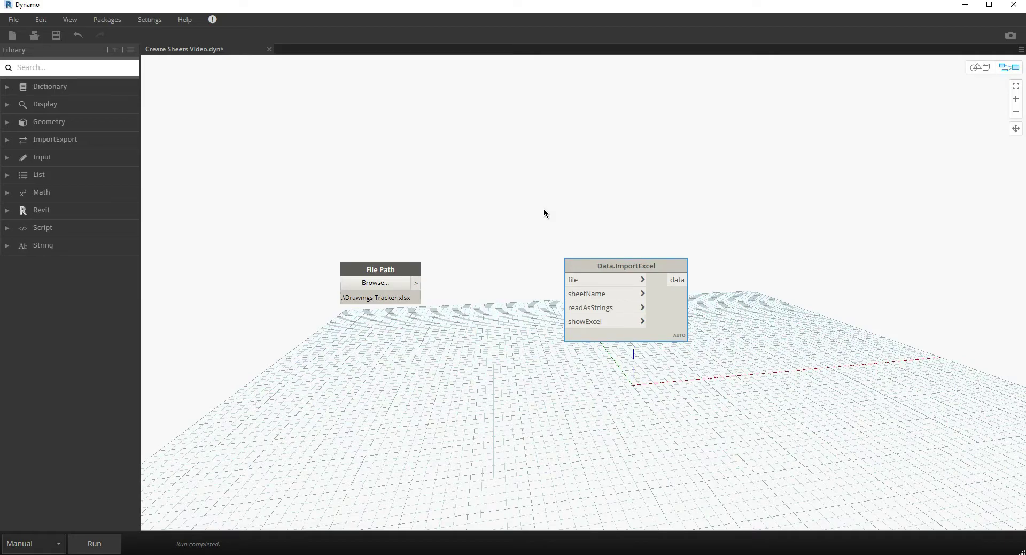
Add a File From Path node between the others and wire the File Path into it.
{"action": "right_click", "coordinate": [488, 228]}
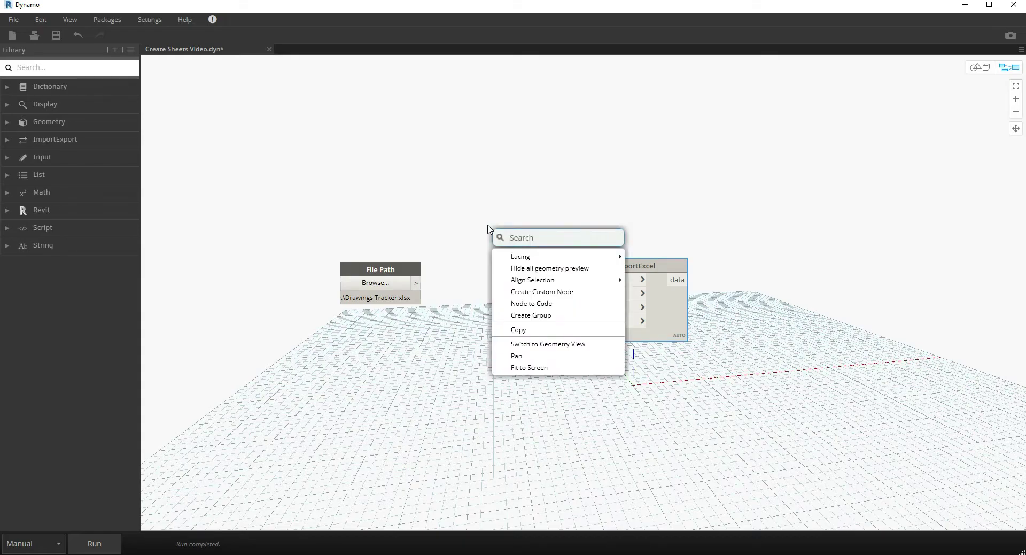
{"action": "type", "text": "file from"}
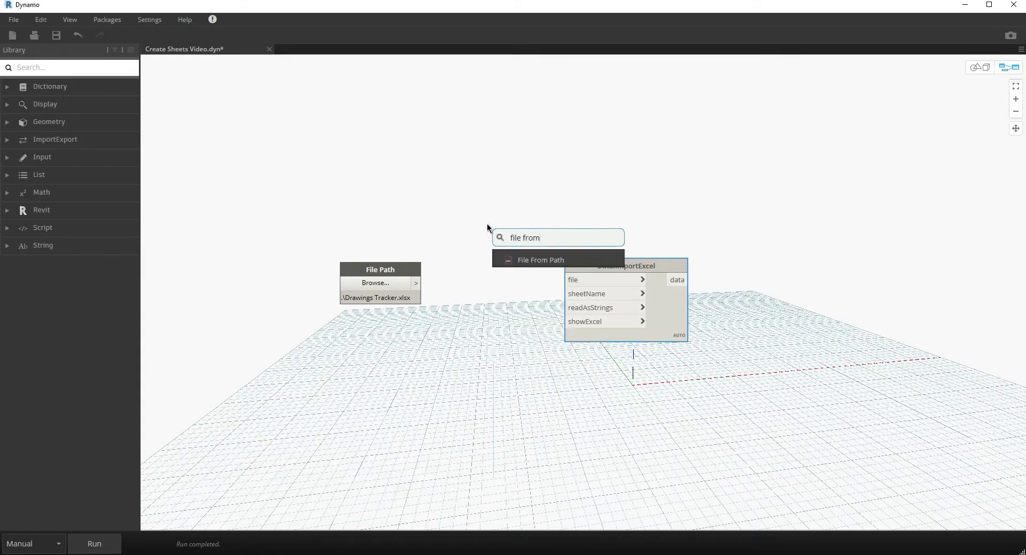
{"action": "left_click", "coordinate": [535, 260]}
{"action": "left_click_drag", "start_coordinate": [586, 273], "coordinate": [476, 273]}
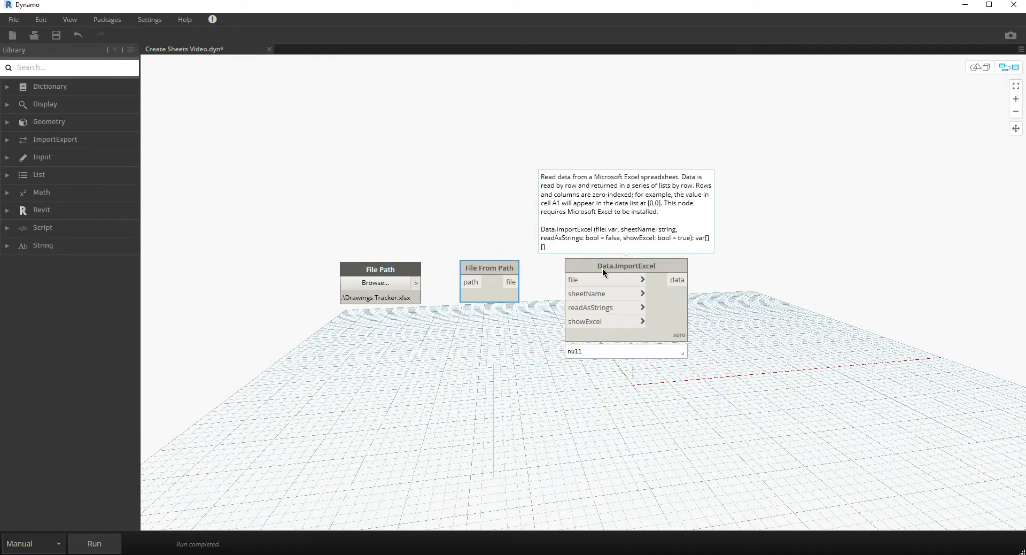
{"action": "left_click_drag", "start_coordinate": [416, 283], "coordinate": [578, 279]}
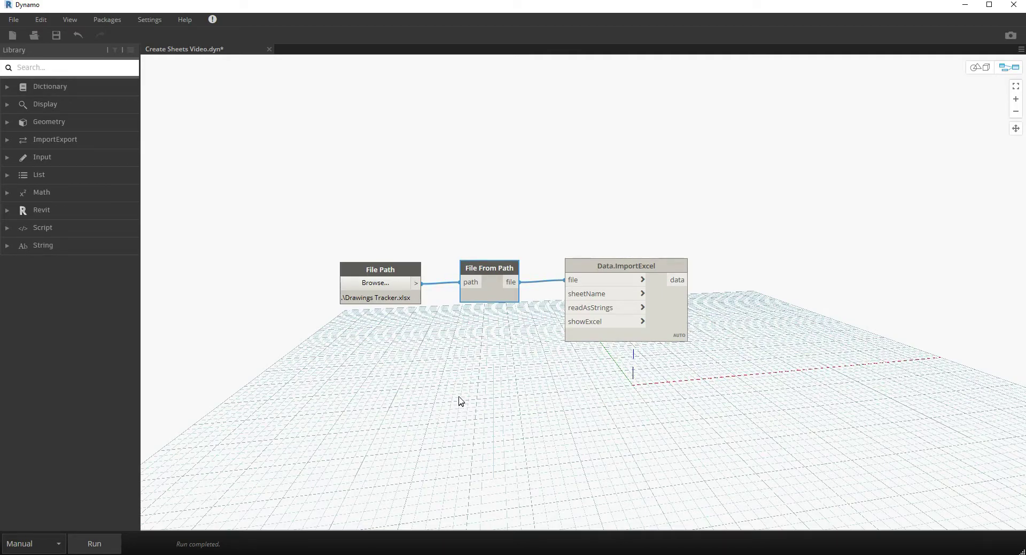
Add a Code Block containing "Sheet1" beneath File From Path.
{"action": "right_click", "coordinate": [465, 381]}
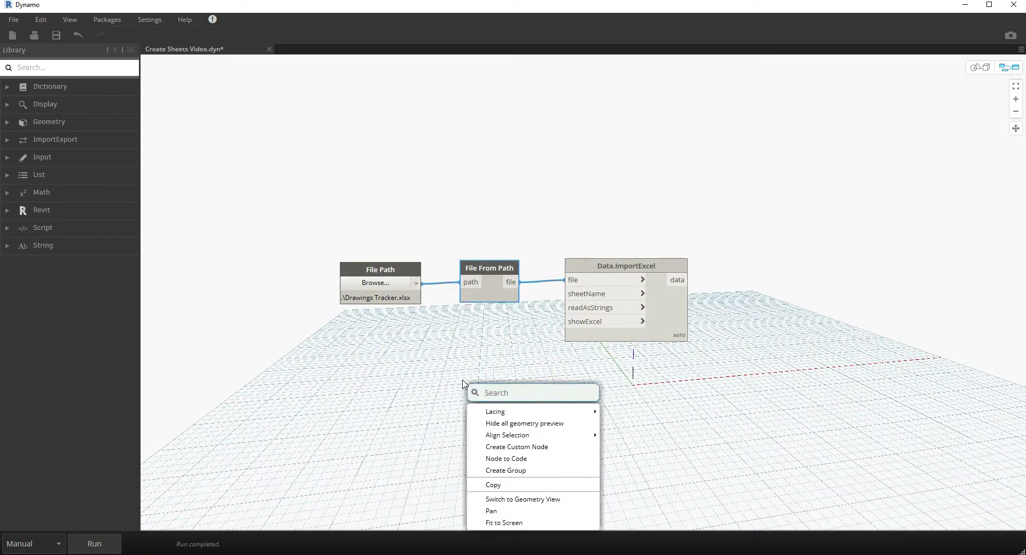
{"action": "right_click", "coordinate": [499, 392]}
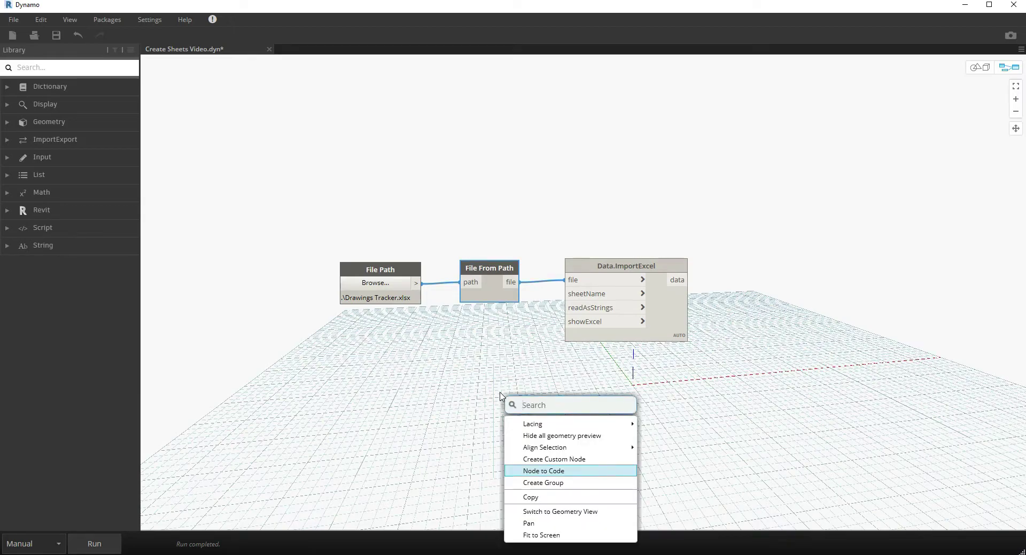
{"action": "type", "text": "code"}
{"action": "left_click", "coordinate": [543, 422]}
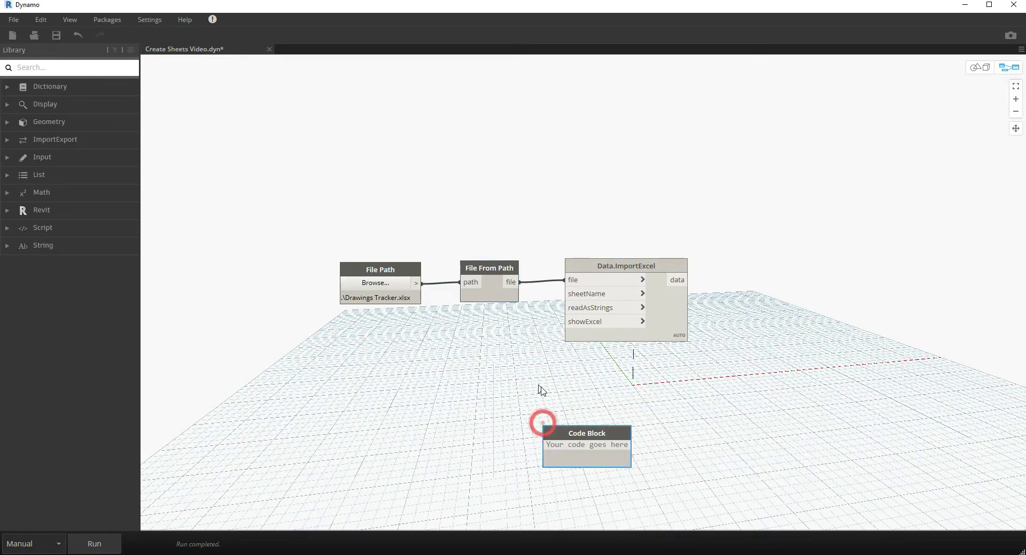
{"action": "left_click_drag", "start_coordinate": [604, 433], "coordinate": [495, 342]}
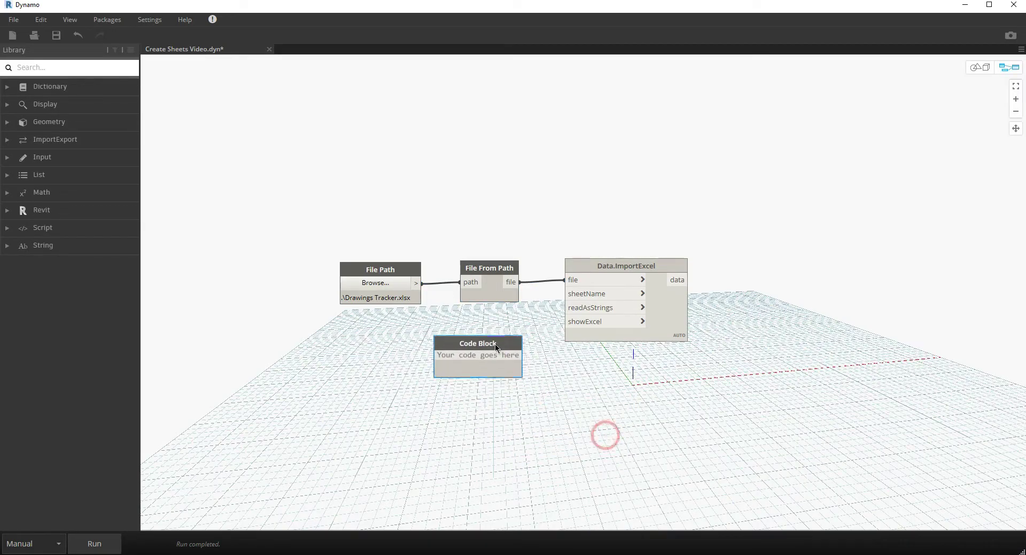
{"action": "left_click", "coordinate": [461, 355]}
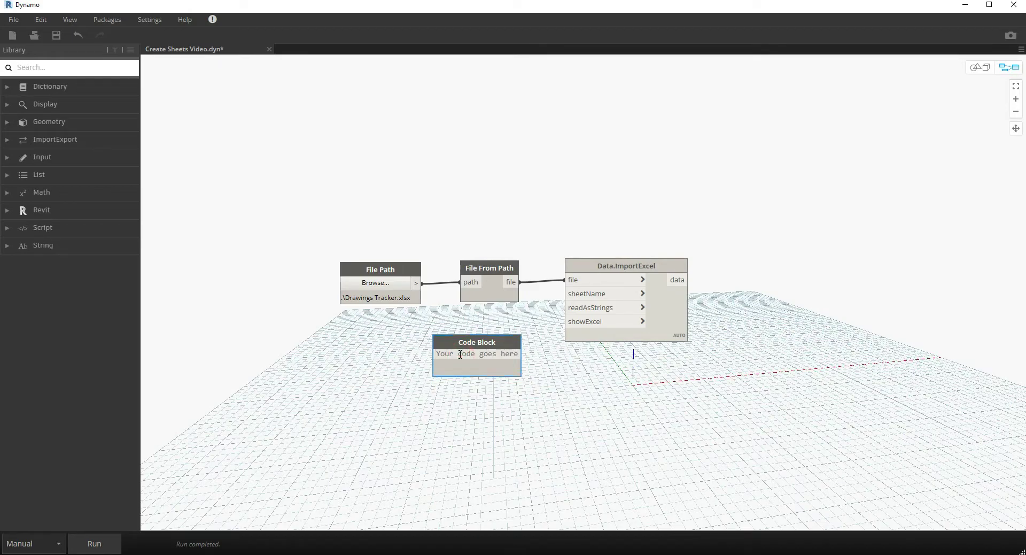
{"action": "type", "text": "\"Sheet1\""}
{"action": "left_click", "coordinate": [559, 368]}
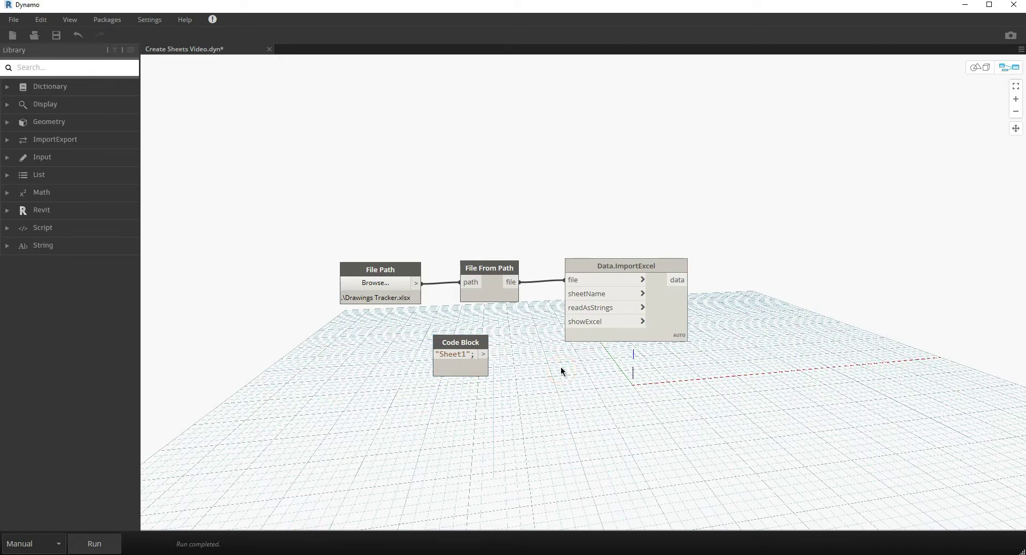
Rename the code block node to 'Sheet Name' and reposition it.
{"action": "right_click", "coordinate": [470, 345]}
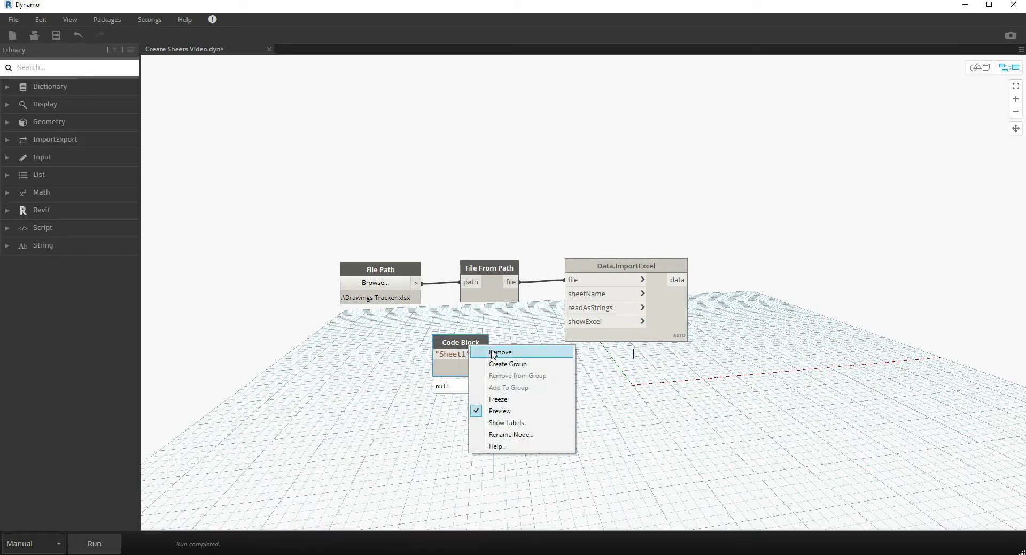
{"action": "left_click", "coordinate": [535, 435]}
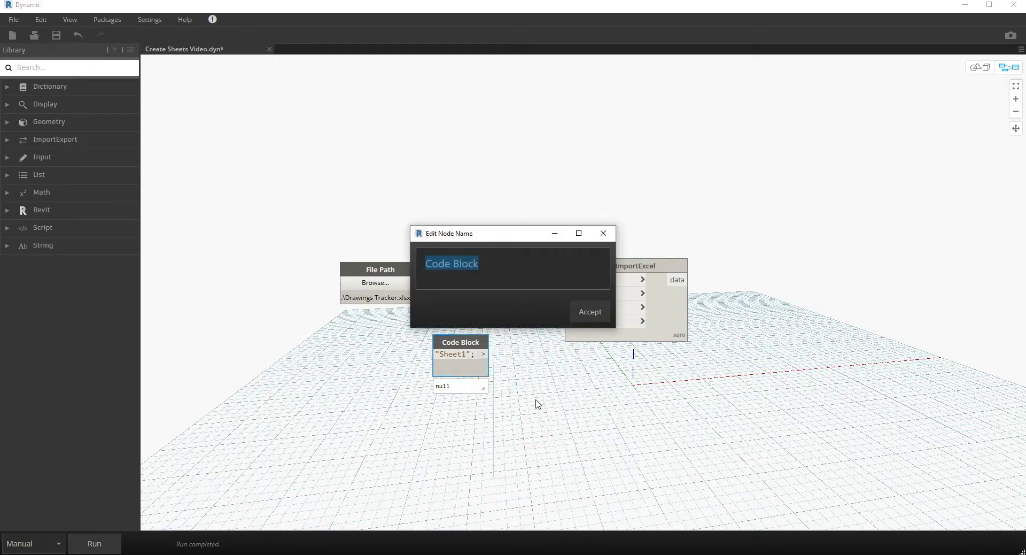
{"action": "type", "text": "Sheet "}
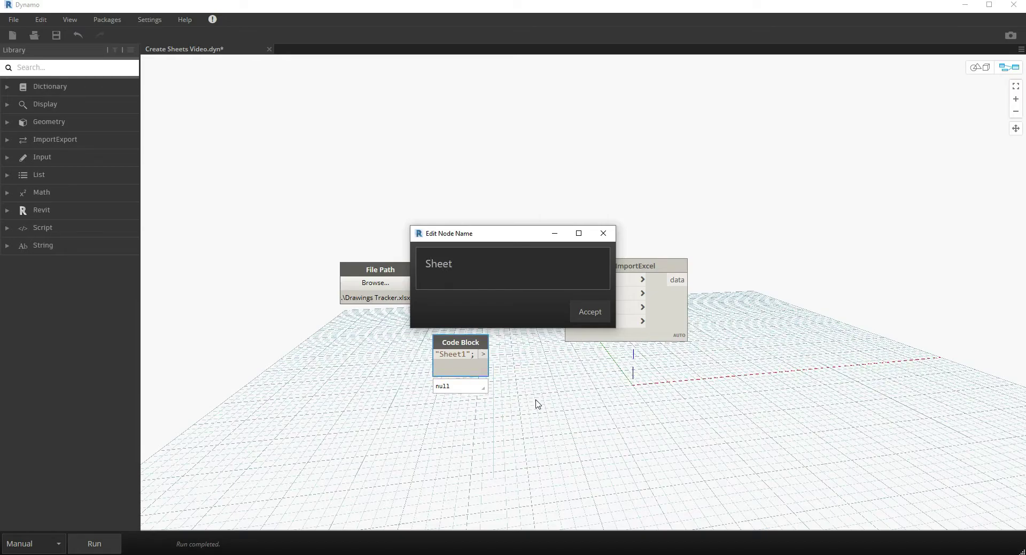
{"action": "type", "text": "Name"}
{"action": "left_click", "coordinate": [590, 312]}
{"action": "mouse_move", "coordinate": [468, 354]}
{"action": "left_mouse_down"}
{"action": "mouse_move", "coordinate": [462, 348]}
{"action": "mouse_move", "coordinate": [567, 298]}
{"action": "left_mouse_up"}
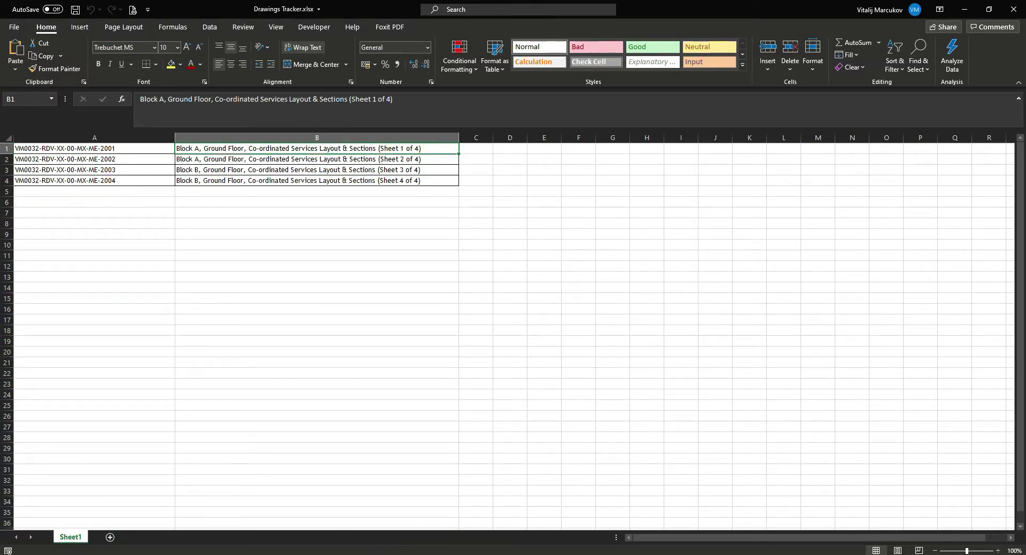
After reviewing the four tracker rows in Excel, return to the Dynamo graph.
{"action": "left_click", "coordinate": [417, 519]}
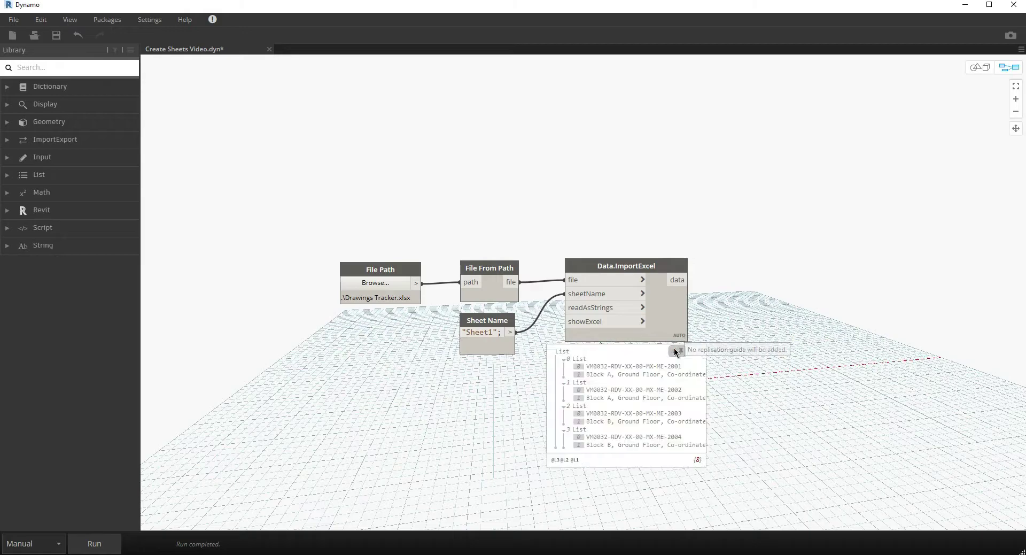
Pin open the Data.ImportExcel preview showing the four number-and-title lists.
{"action": "left_click", "coordinate": [676, 351]}
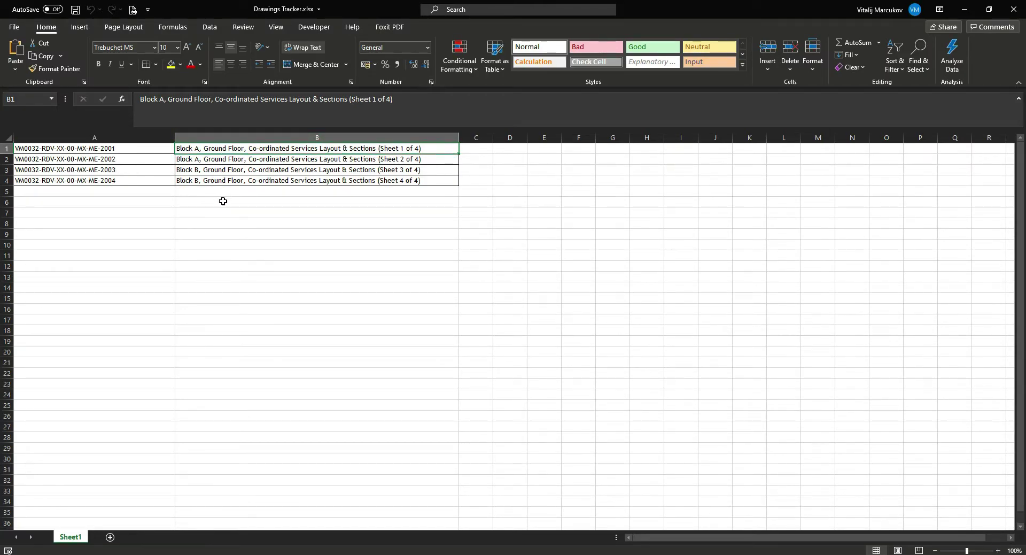
Bring the Dynamo graph back in front of Excel via the taskbar.
{"action": "left_click", "coordinate": [357, 550]}
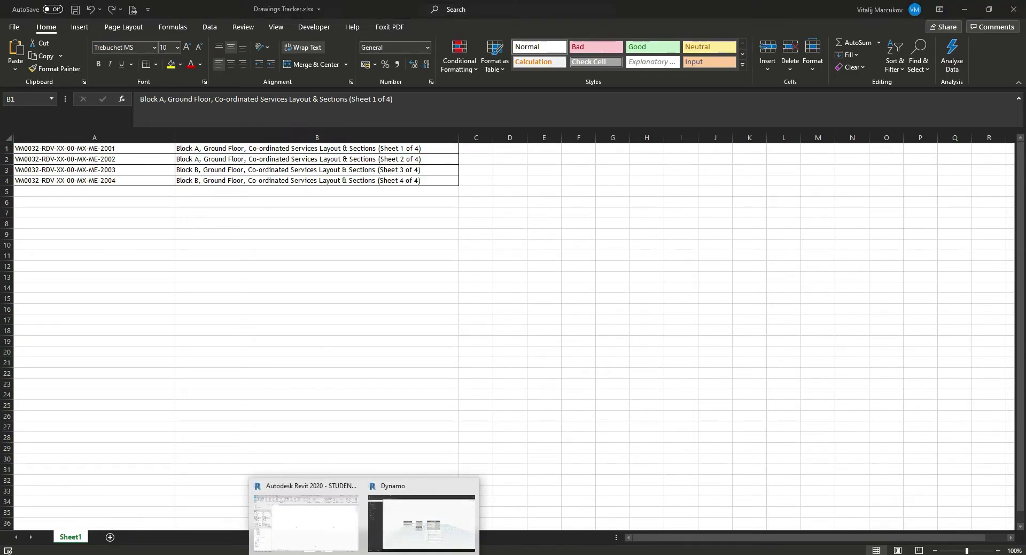
{"action": "left_click", "coordinate": [413, 519]}
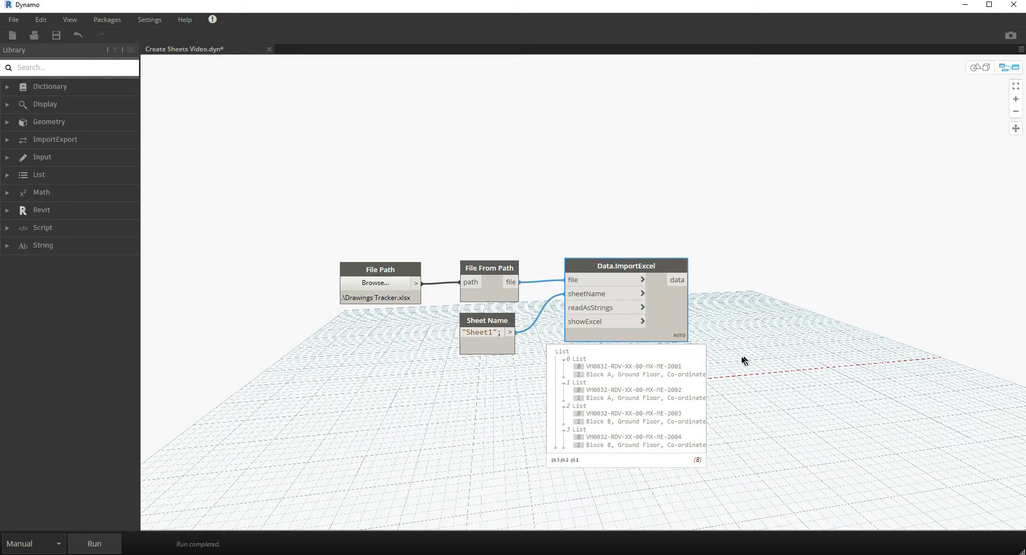
Feed ImportExcel's data into a new List.Transpose node, run the graph, and pin its preview.
{"action": "mouse_move", "coordinate": [626, 401]}
{"action": "right_click", "coordinate": [805, 342]}
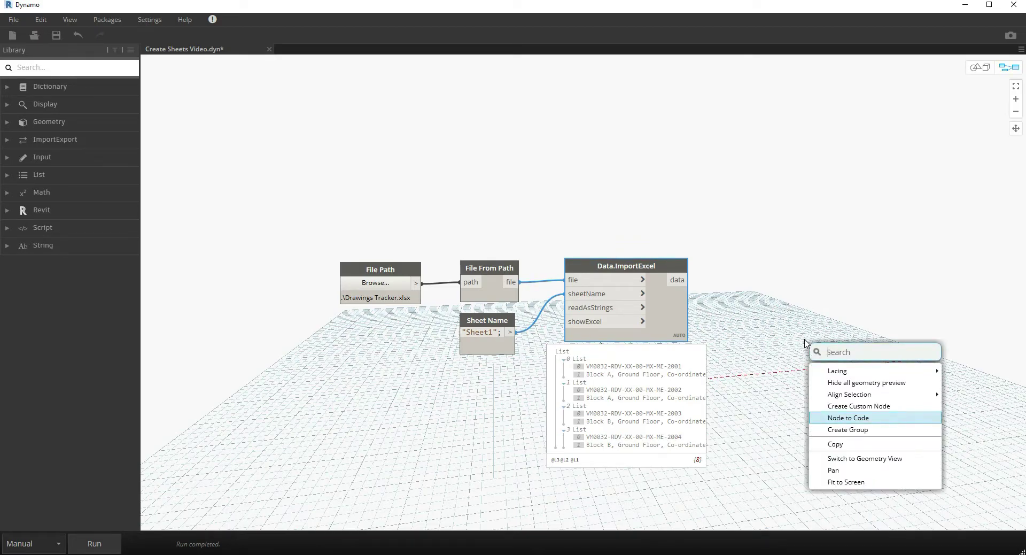
{"action": "type", "text": "transpose"}
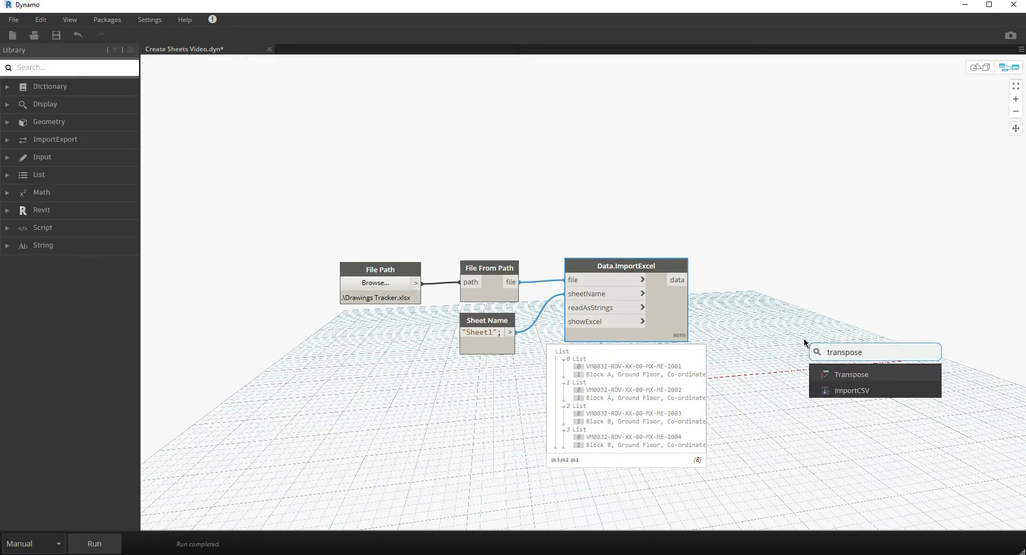
{"action": "left_click", "coordinate": [855, 374]}
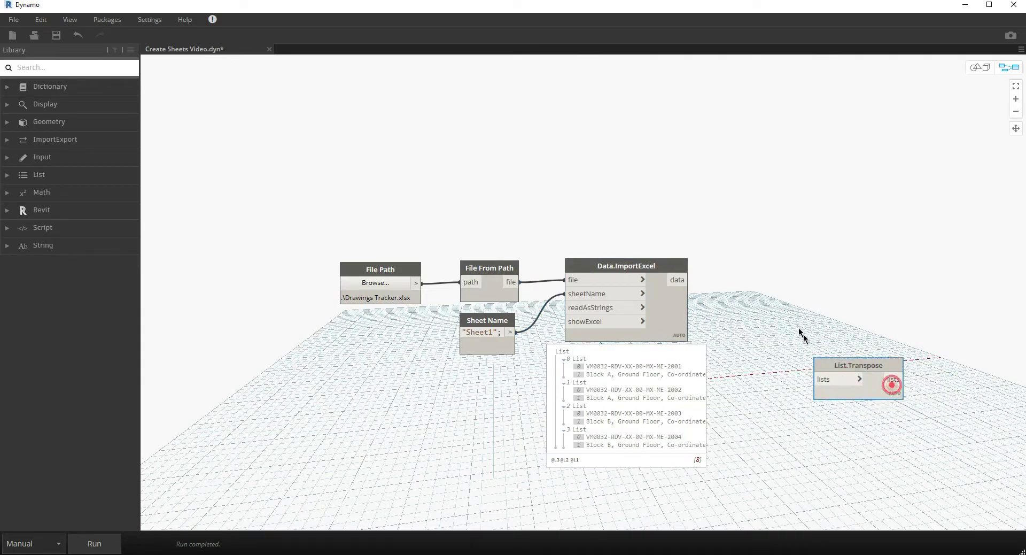
{"action": "left_click_drag", "start_coordinate": [834, 355], "coordinate": [777, 264]}
{"action": "left_click_drag", "start_coordinate": [690, 280], "coordinate": [746, 281]}
{"action": "left_click", "coordinate": [746, 280]}
{"action": "left_click", "coordinate": [102, 543]}
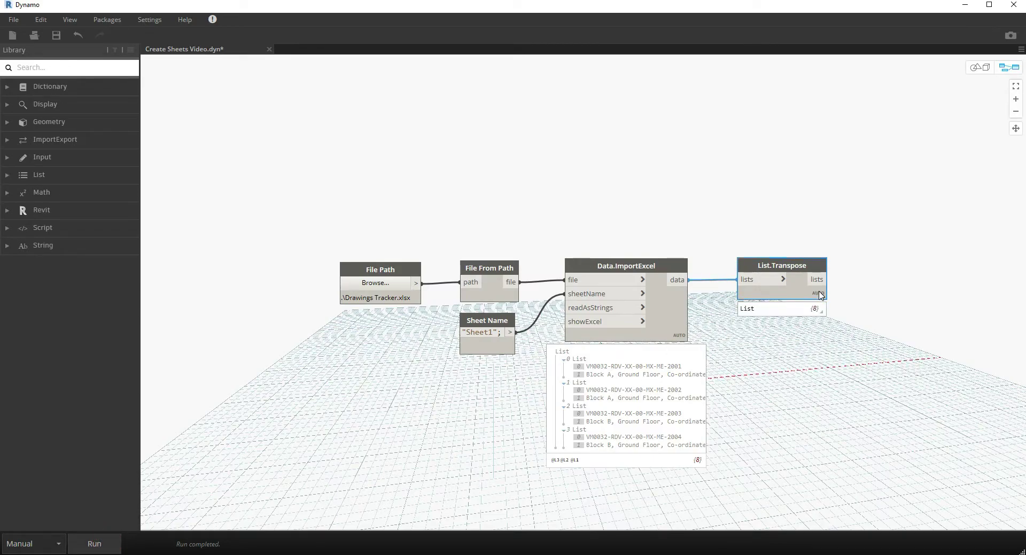
{"action": "left_click", "coordinate": [821, 307]}
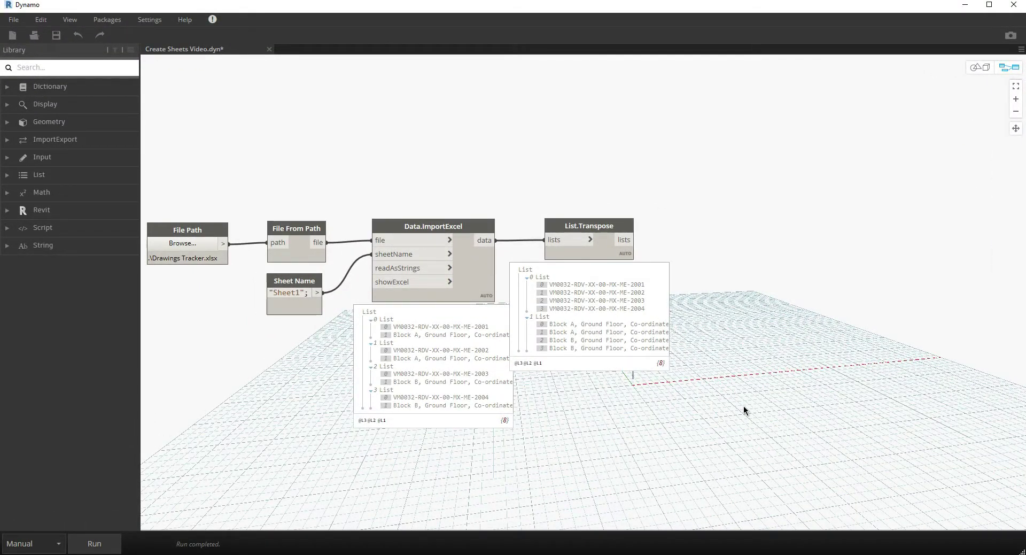
Place an unconnected Sheet.ByNameNumberTitleBlockAndView node at the upper right of the canvas.
{"action": "right_click", "coordinate": [804, 380]}
{"action": "type", "text": "sh"}
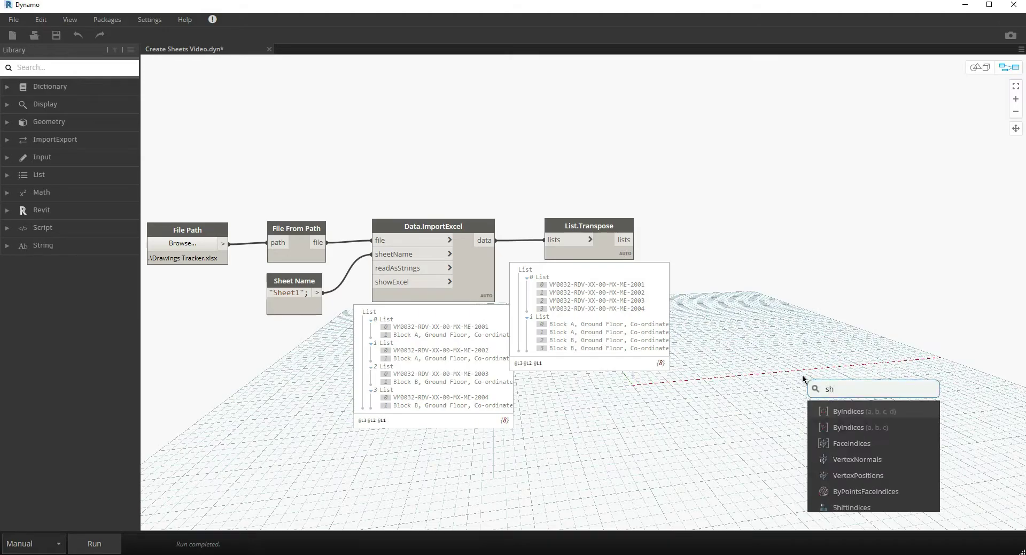
{"action": "type", "text": "eet by"}
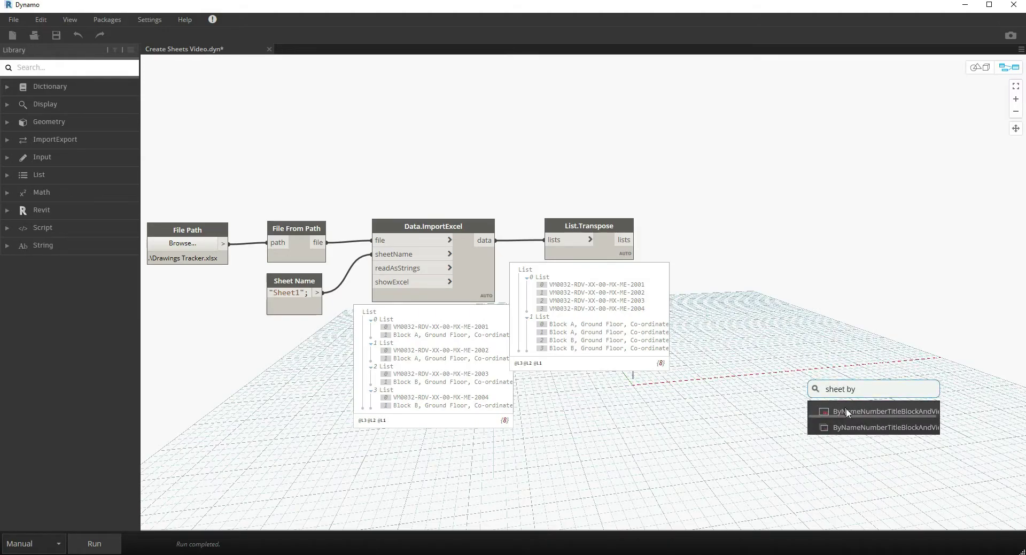
{"action": "left_click", "coordinate": [847, 411]}
{"action": "left_click_drag", "start_coordinate": [887, 418], "coordinate": [889, 222]}
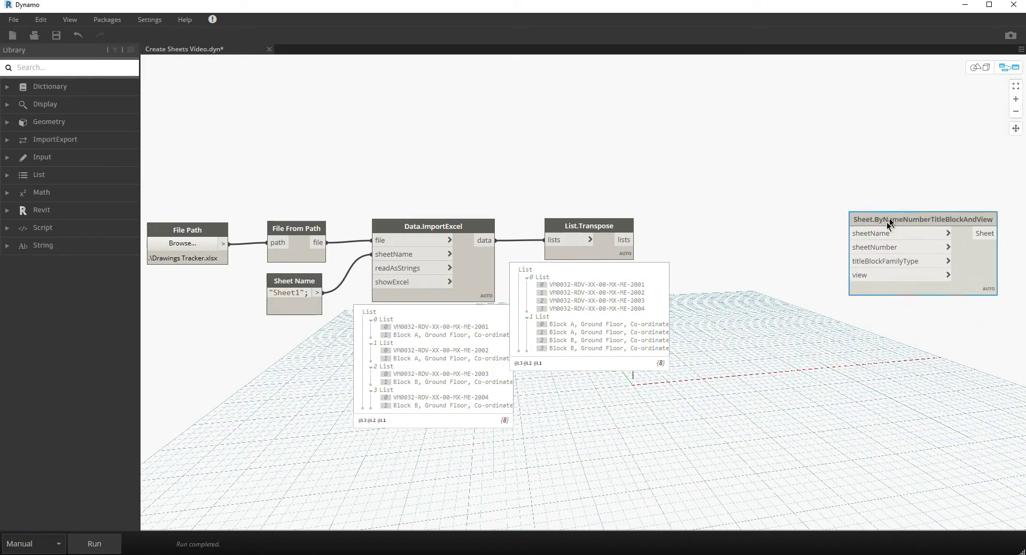
Add two List.GetItemAtIndex nodes, stacked one above the other.
{"action": "right_click", "coordinate": [814, 363]}
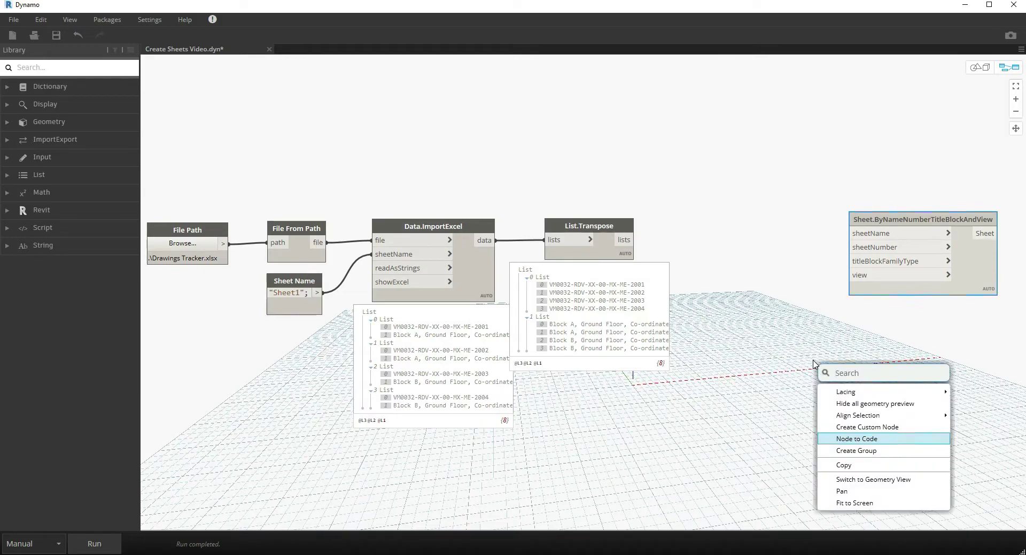
{"action": "type", "text": "get"}
{"action": "left_click", "coordinate": [864, 413]}
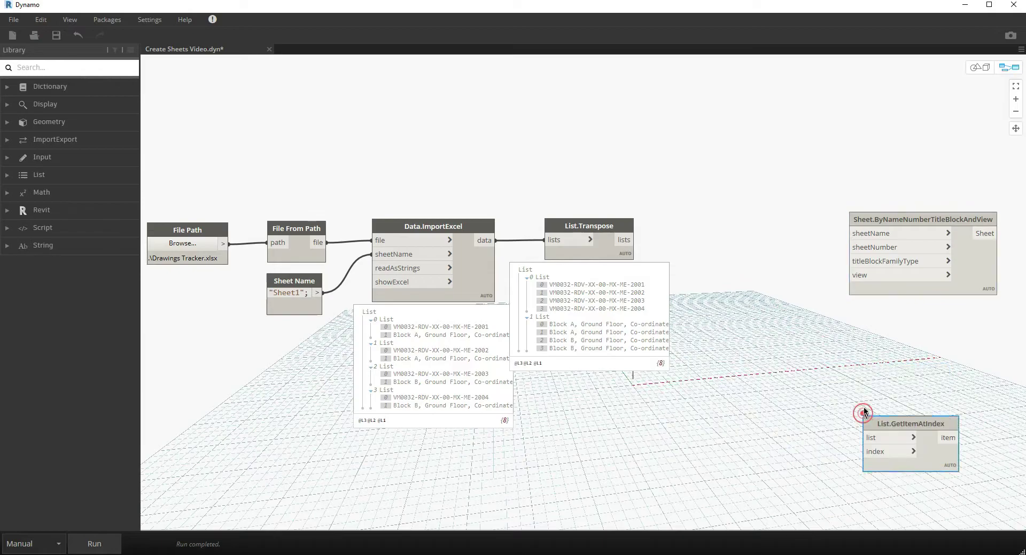
{"action": "left_click_drag", "start_coordinate": [872, 379], "coordinate": [776, 218], "text": "ctrl"}
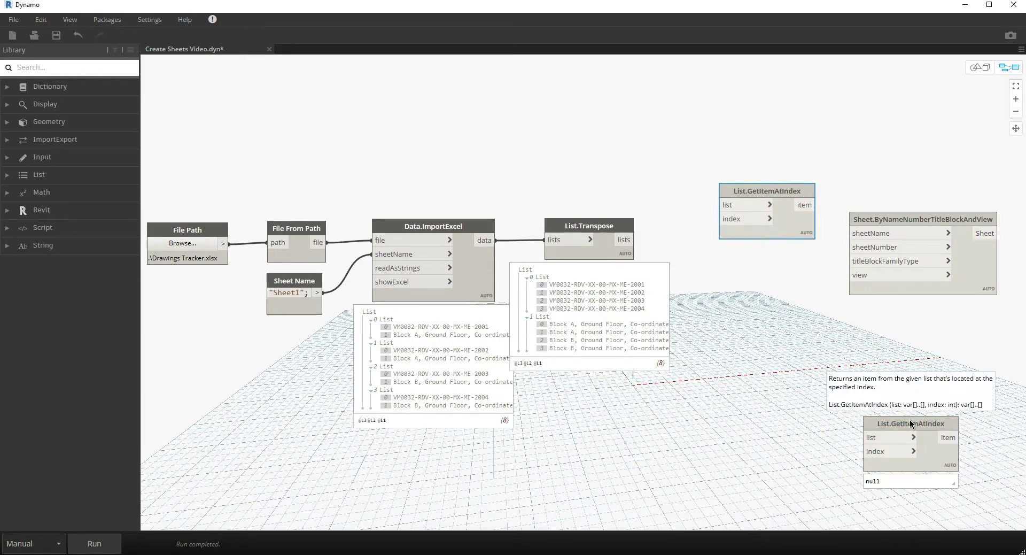
{"action": "left_click_drag", "start_coordinate": [910, 417], "coordinate": [768, 266]}
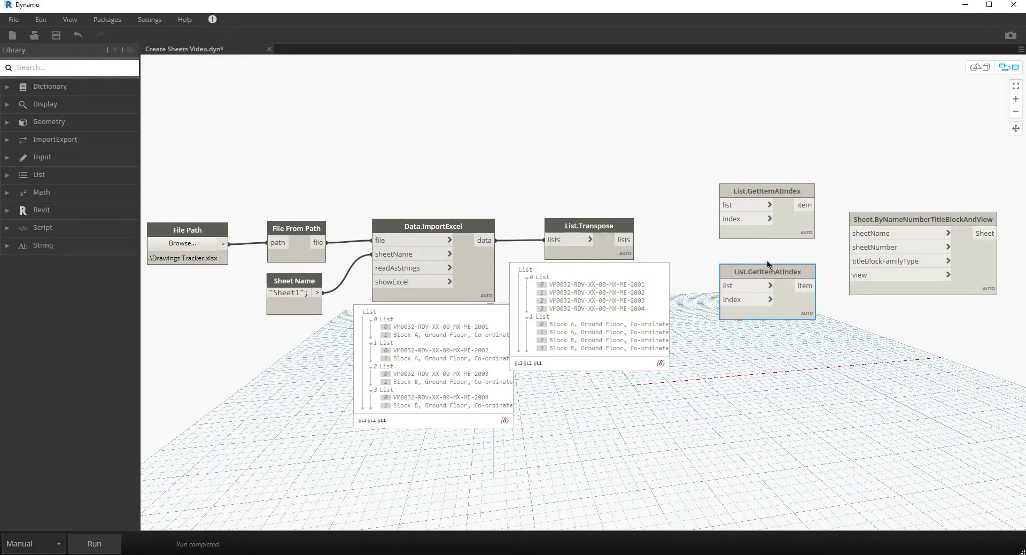
Wire the item nodes into sheetName and sheetNumber, both fed by List.Transpose.
{"action": "left_click", "coordinate": [814, 205]}
{"action": "left_click", "coordinate": [859, 237]}
{"action": "left_click", "coordinate": [817, 285]}
{"action": "left_click", "coordinate": [849, 247]}
{"action": "left_click", "coordinate": [636, 240]}
{"action": "left_click", "coordinate": [720, 205]}
{"action": "left_click", "coordinate": [636, 239]}
{"action": "left_click", "coordinate": [720, 285]}
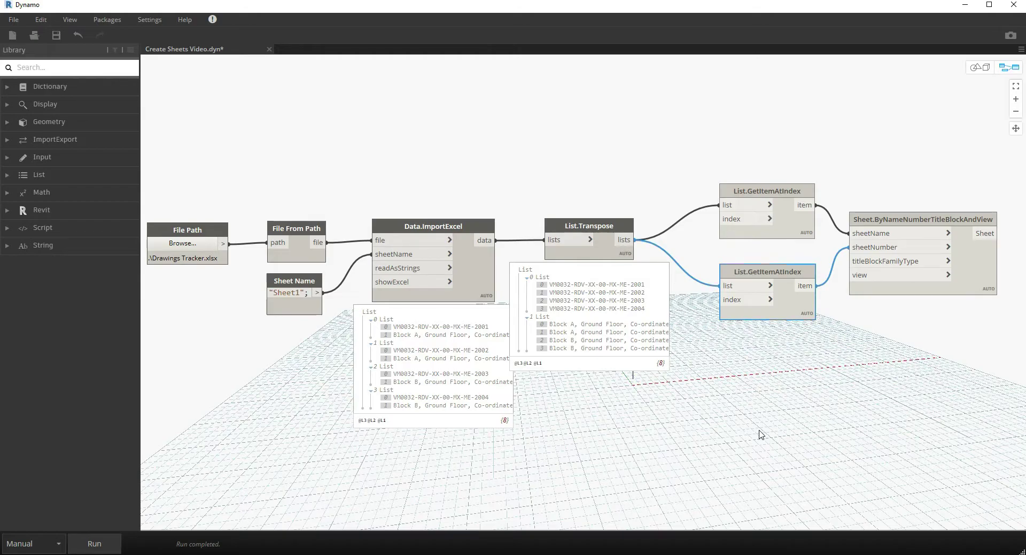
Add a Code Block below the List.GetItemAtIndex nodes holding the values 0 and 1.
{"action": "right_click", "coordinate": [762, 434]}
{"action": "type", "text": "co"}
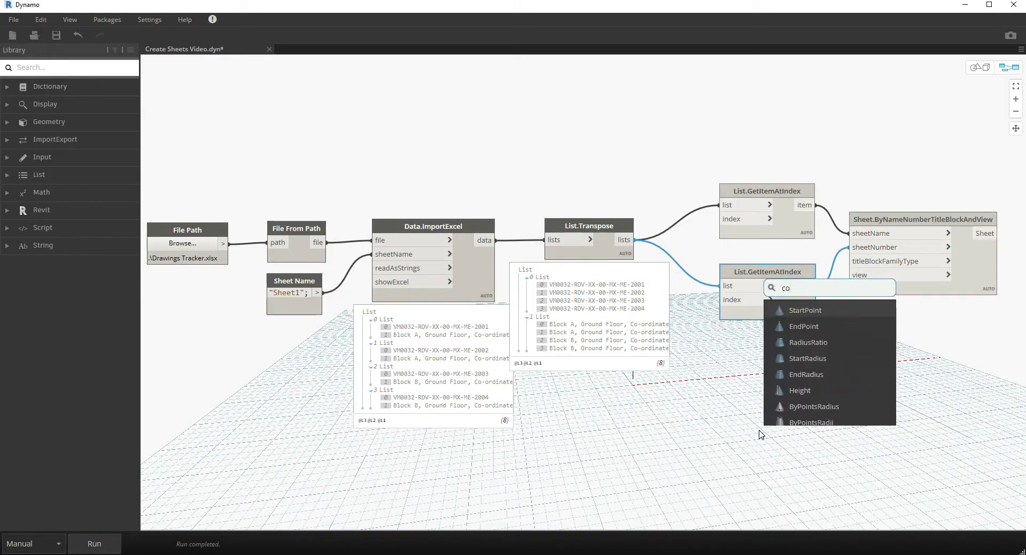
{"action": "type", "text": "de"}
{"action": "left_click", "coordinate": [793, 309]}
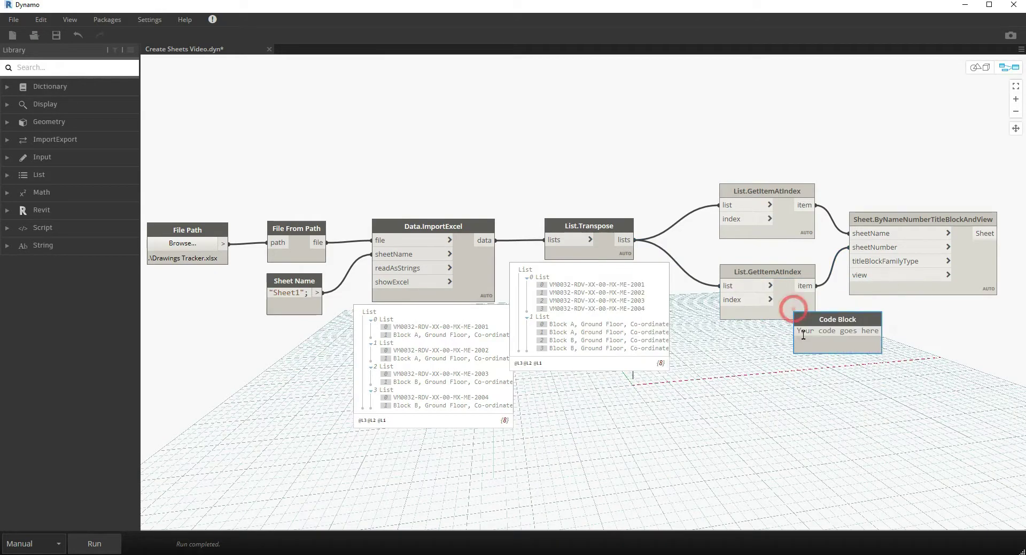
{"action": "mouse_move", "coordinate": [832, 321]}
{"action": "left_mouse_down"}
{"action": "mouse_move", "coordinate": [682, 375]}
{"action": "mouse_move", "coordinate": [656, 395]}
{"action": "left_mouse_up"}
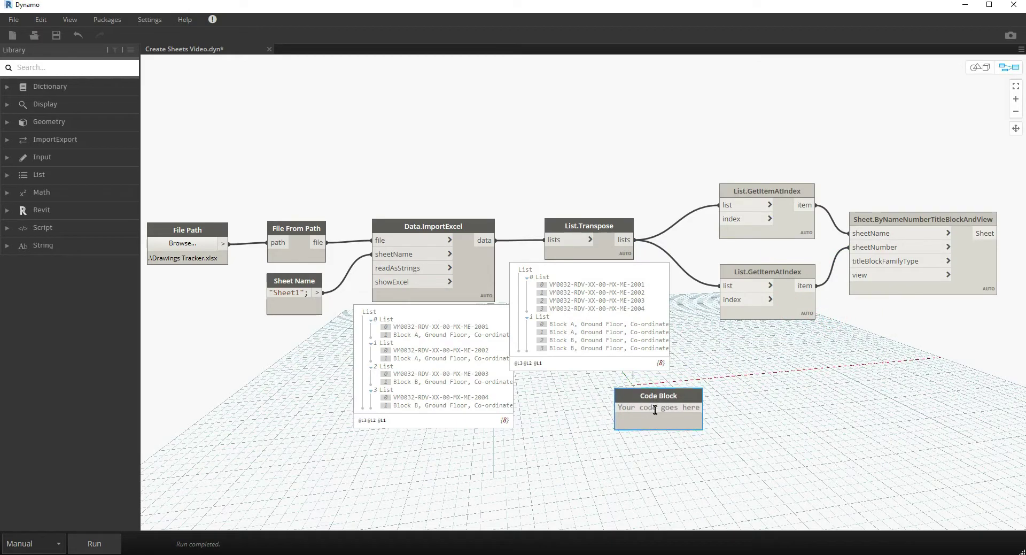
{"action": "double_click", "coordinate": [656, 407]}
{"action": "type", "text": "0;"}
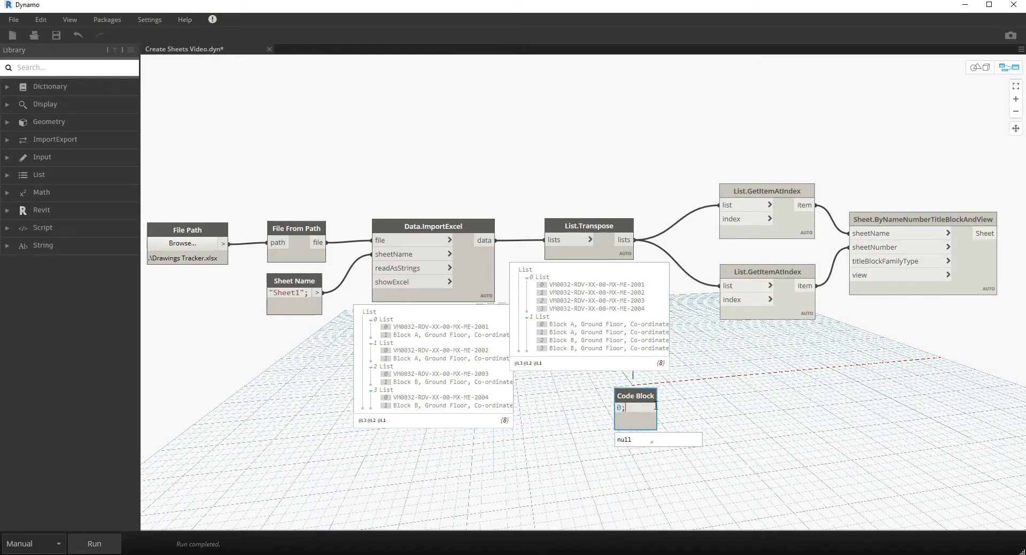
{"action": "key", "text": "Escape"}
{"action": "type", "text": "1;"}
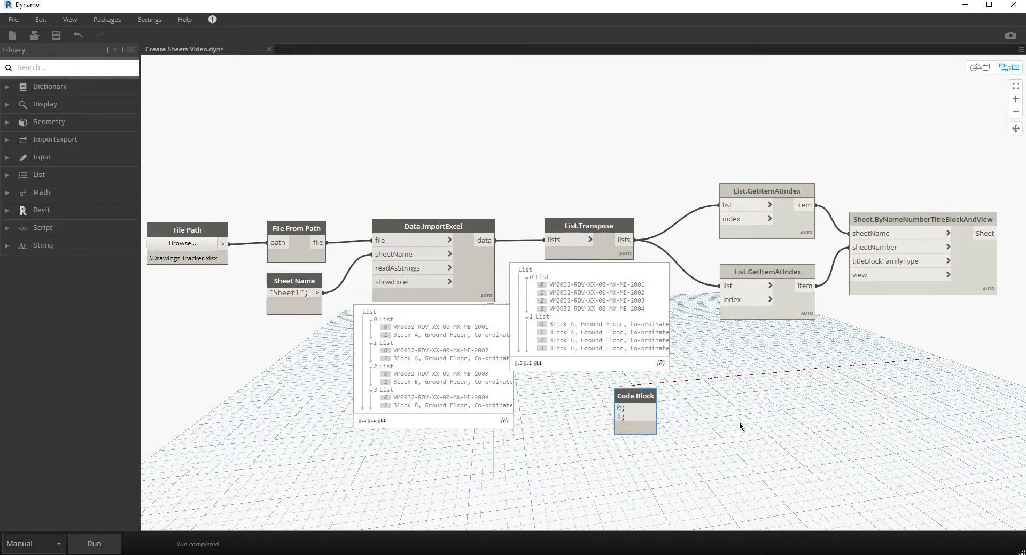
{"action": "left_click", "coordinate": [739, 424]}
{"action": "left_click", "coordinate": [631, 396]}
{"action": "left_click_drag", "start_coordinate": [631, 396], "coordinate": [626, 394]}
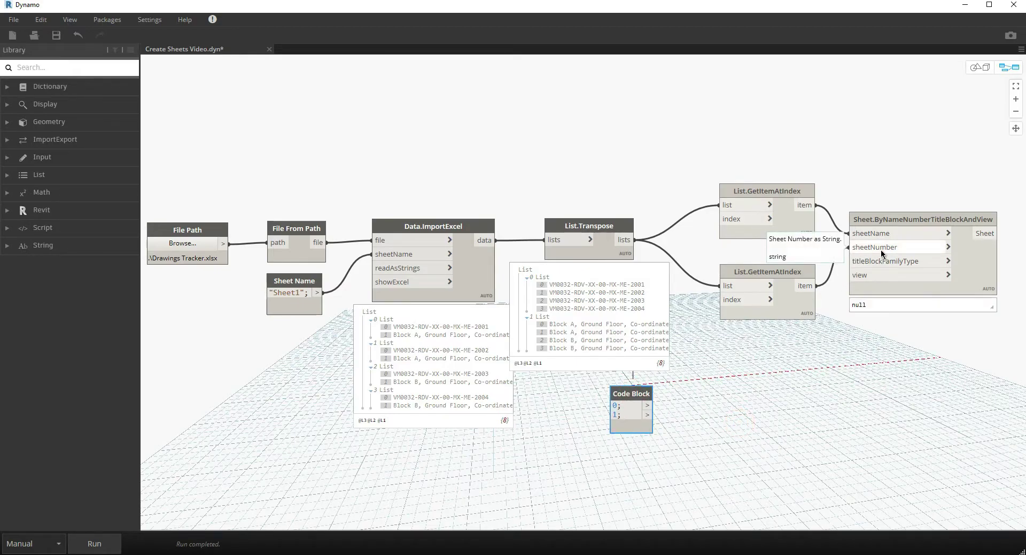
{"action": "mouse_move", "coordinate": [561, 304]}
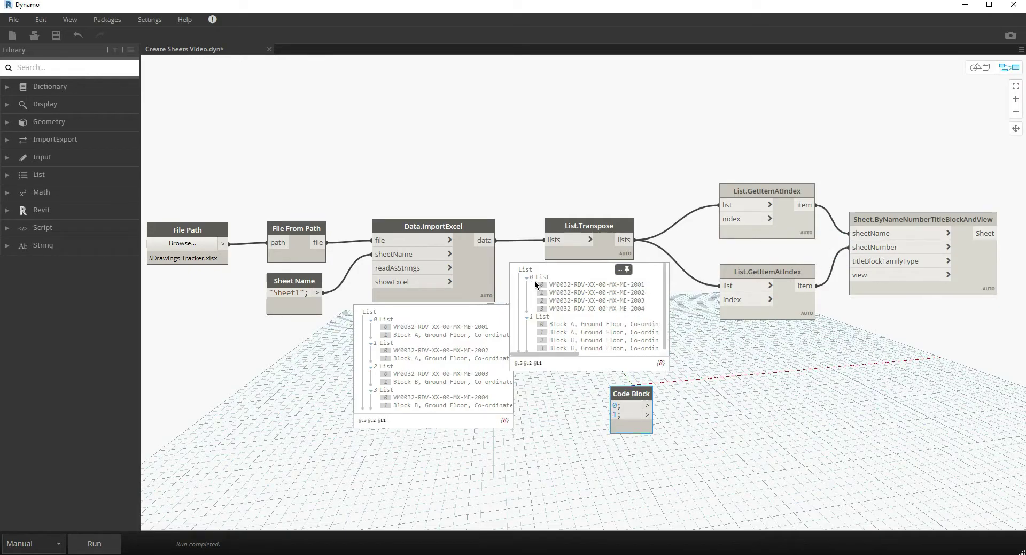
Wire the code block's 0 to the lower node's index and 1 to the upper one.
{"action": "left_click", "coordinate": [648, 405]}
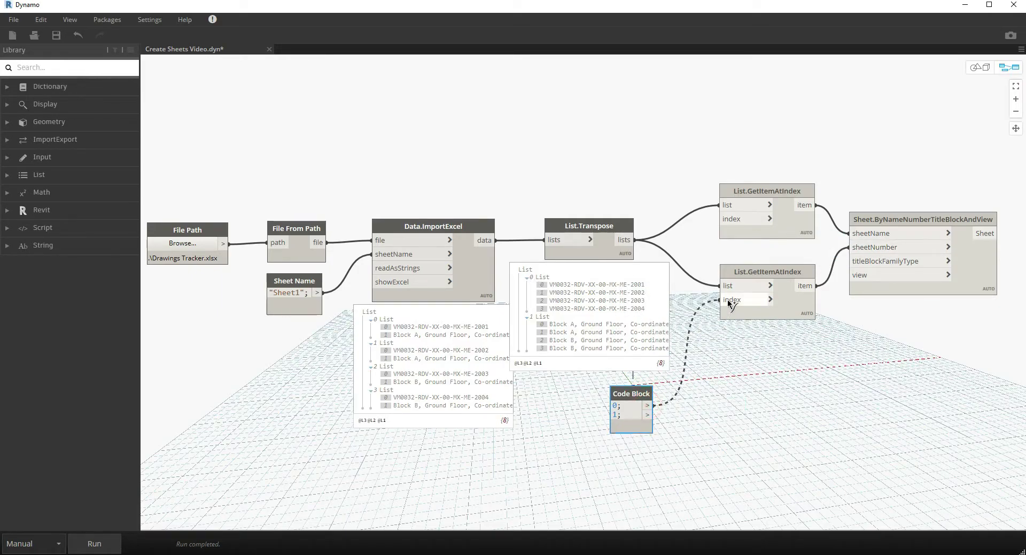
{"action": "left_click", "coordinate": [728, 301]}
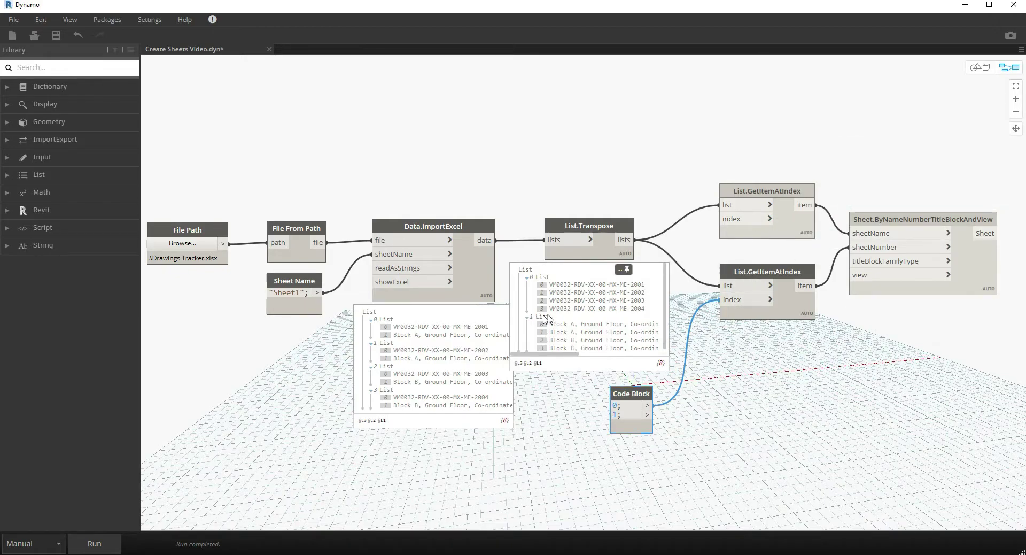
{"action": "left_click", "coordinate": [647, 414]}
{"action": "left_click", "coordinate": [722, 219]}
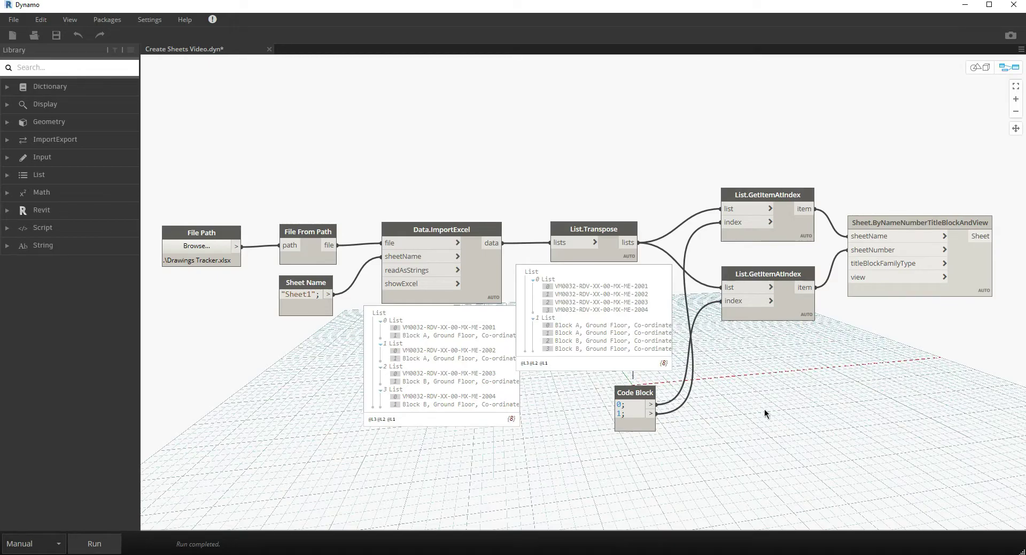
Add a Family Types node and a Views node beside the sheet node.
{"action": "right_click", "coordinate": [784, 390]}
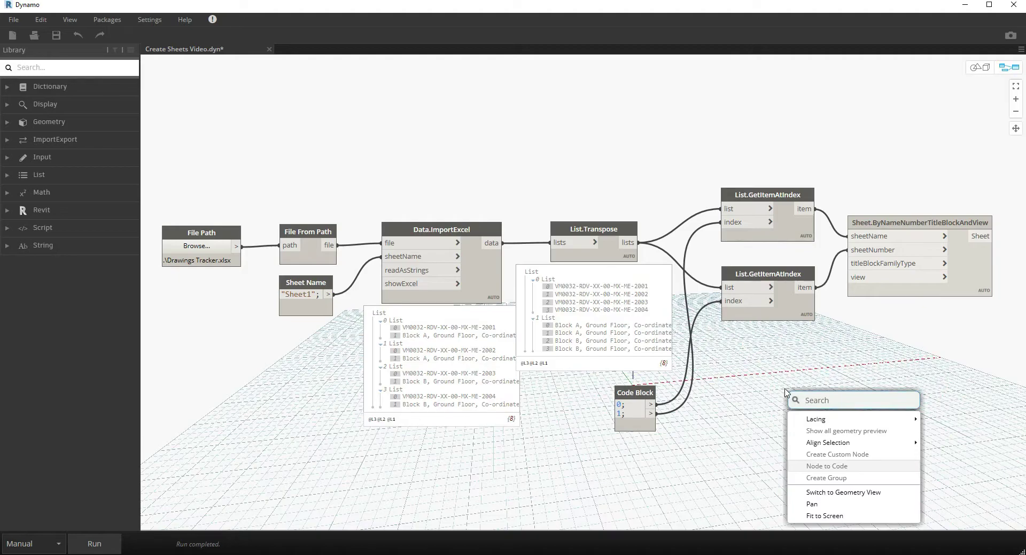
{"action": "type", "text": "fam"}
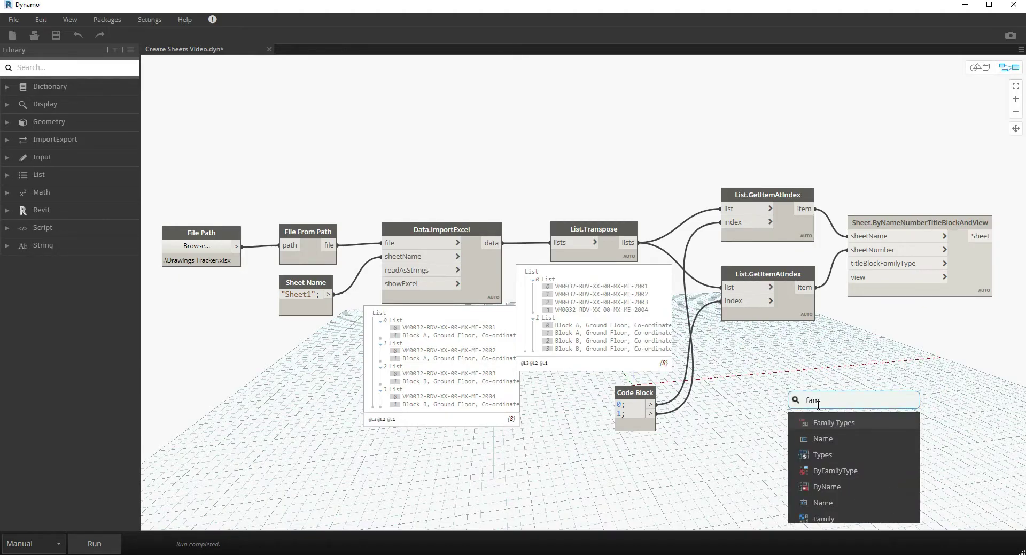
{"action": "left_click", "coordinate": [823, 418]}
{"action": "left_click_drag", "start_coordinate": [852, 425], "coordinate": [759, 350]}
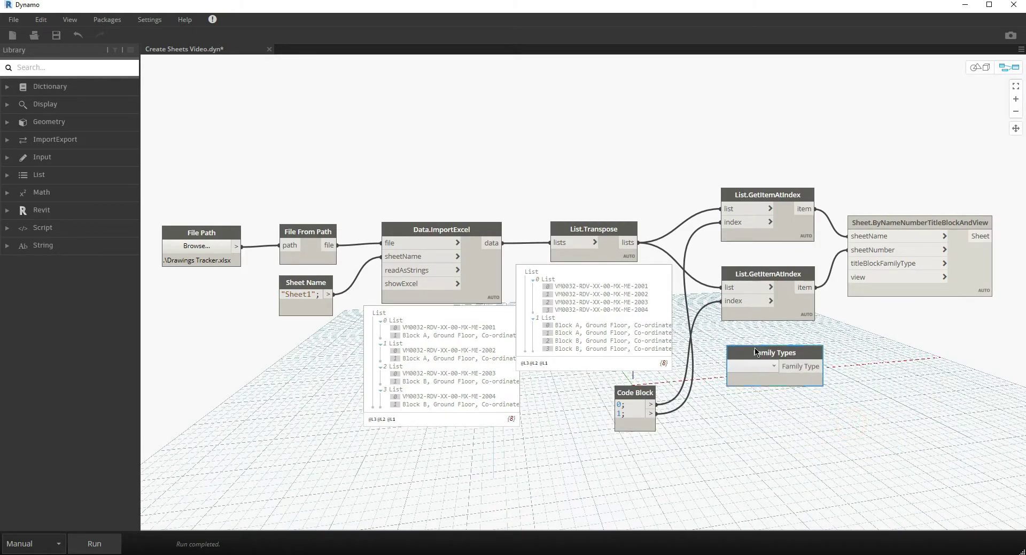
{"action": "right_click", "coordinate": [757, 423]}
{"action": "type", "text": "view"}
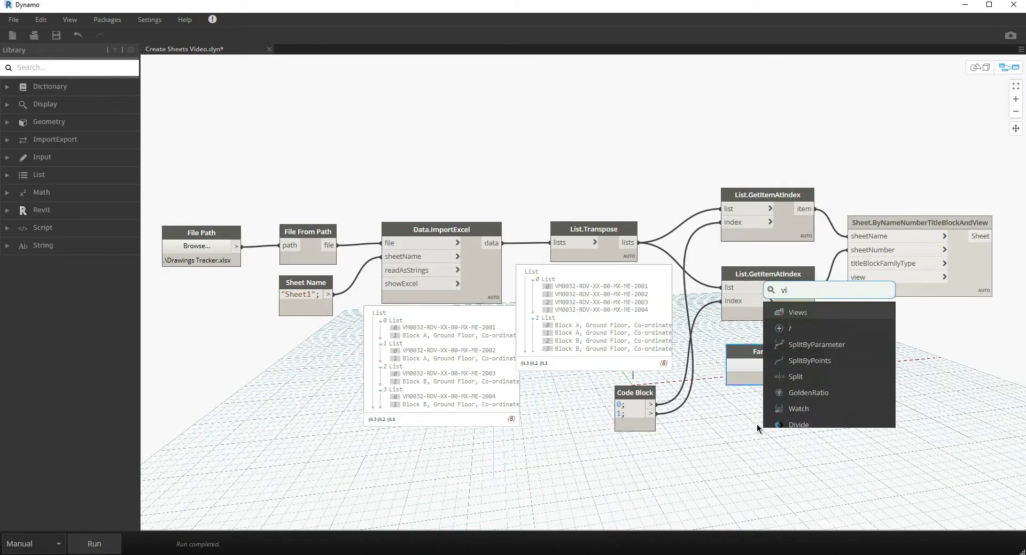
{"action": "left_click", "coordinate": [825, 313]}
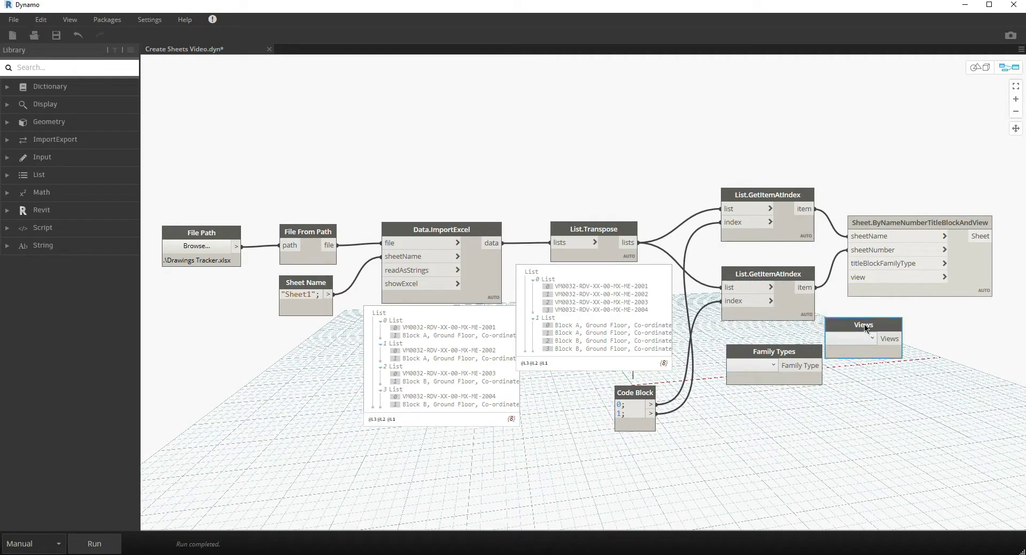
{"action": "left_click_drag", "start_coordinate": [865, 321], "coordinate": [781, 409]}
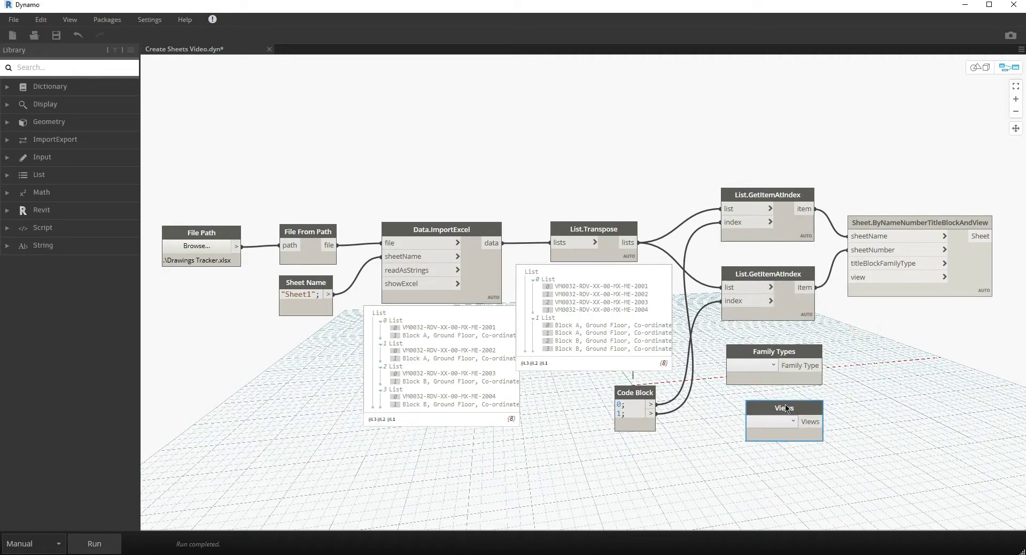
Choose the A1 metric:A1 metric title block and connect it to titleBlockFamilyType.
{"action": "left_click", "coordinate": [774, 361]}
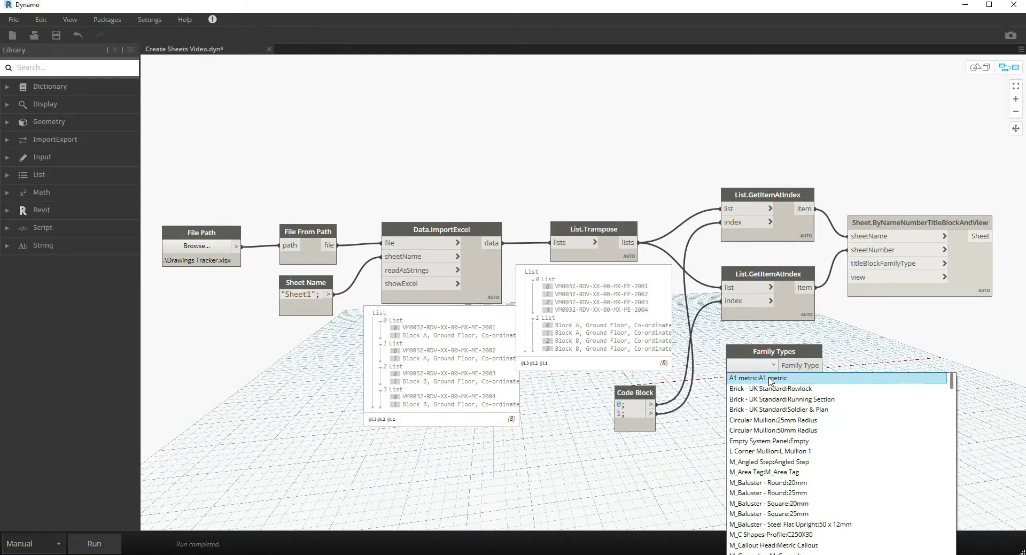
{"action": "left_click", "coordinate": [771, 378]}
{"action": "left_click_drag", "start_coordinate": [845, 365], "coordinate": [860, 263]}
{"action": "left_click", "coordinate": [855, 263]}
Choose the Level 1 view and connect it to the sheet node's view input.
{"action": "left_click", "coordinate": [788, 422]}
{"action": "scroll", "coordinate": [783, 368], "scroll_direction": "down", "scroll_amount": 1}
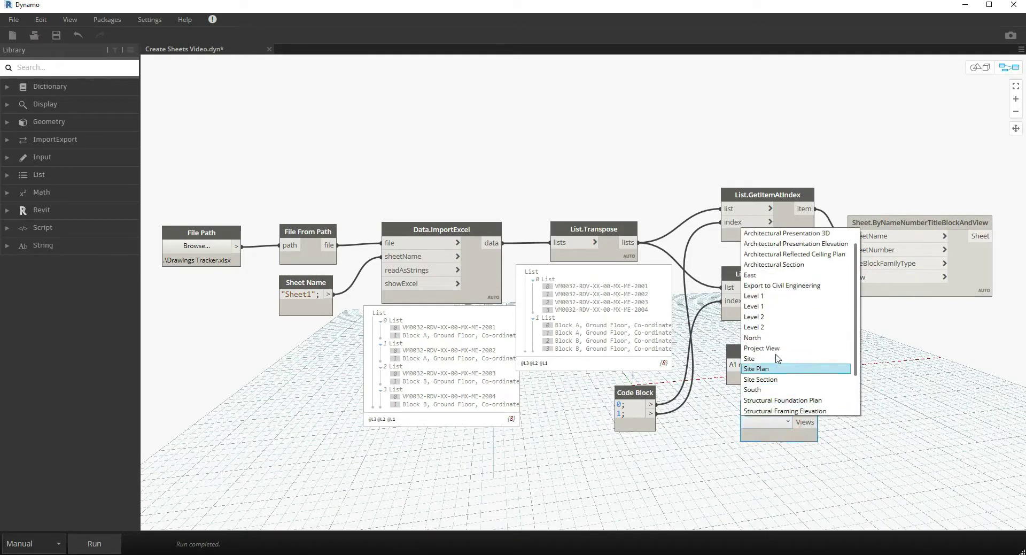
{"action": "left_click", "coordinate": [776, 301]}
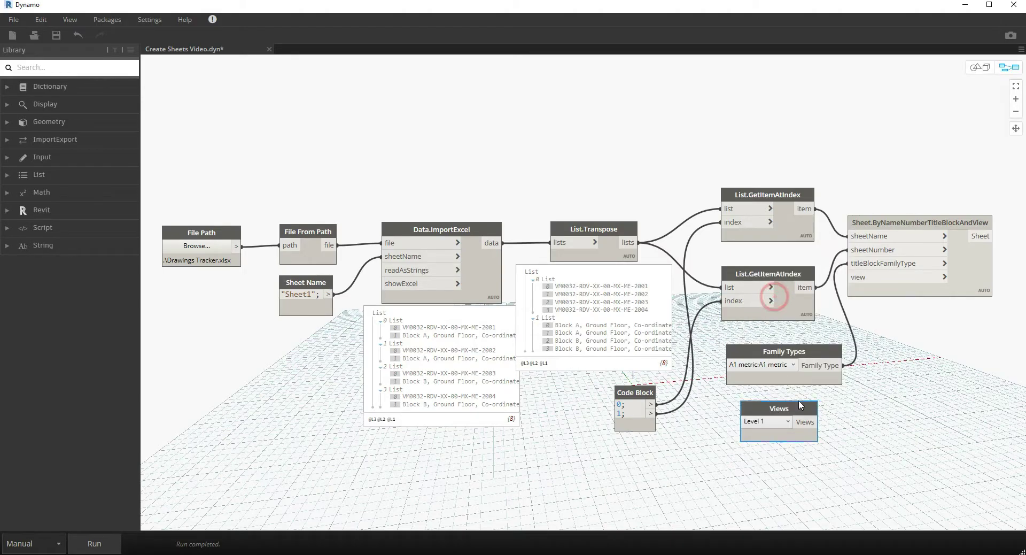
{"action": "left_click", "coordinate": [819, 422]}
{"action": "left_click", "coordinate": [862, 279]}
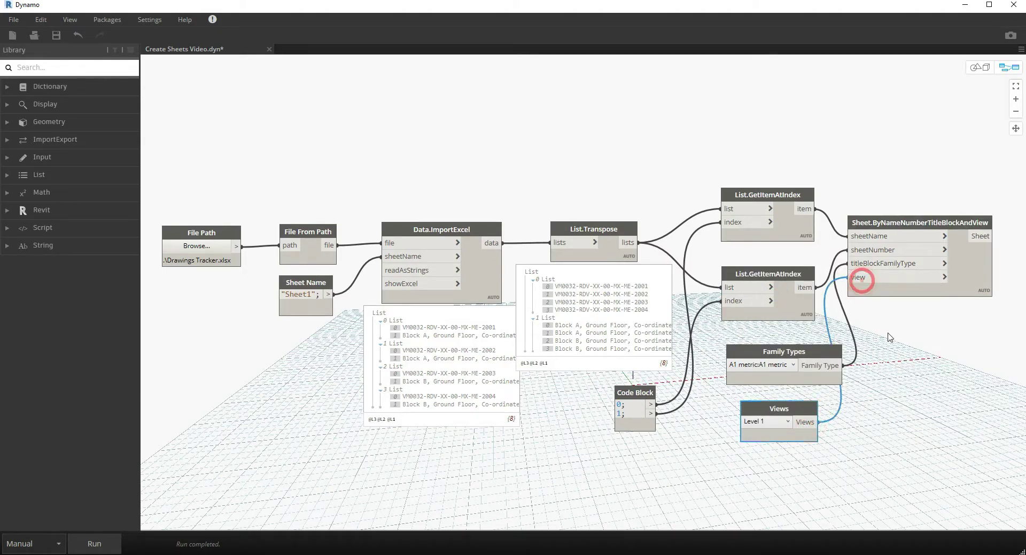
{"action": "left_click", "coordinate": [917, 397]}
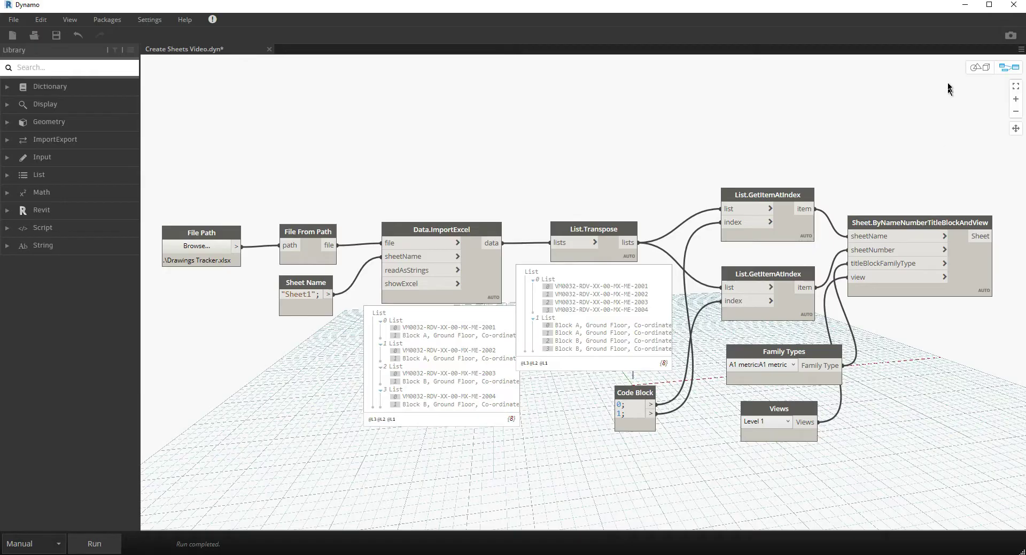
Back in Revit, expand Sheets (all) to check the four new VM0032 sheets.
{"action": "left_click", "coordinate": [966, 4]}
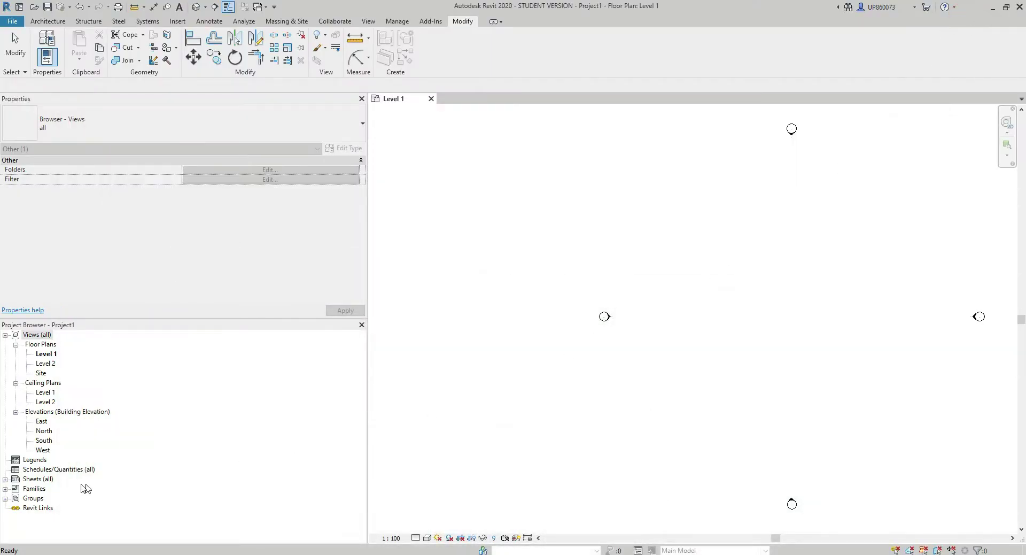
{"action": "left_click", "coordinate": [6, 478]}
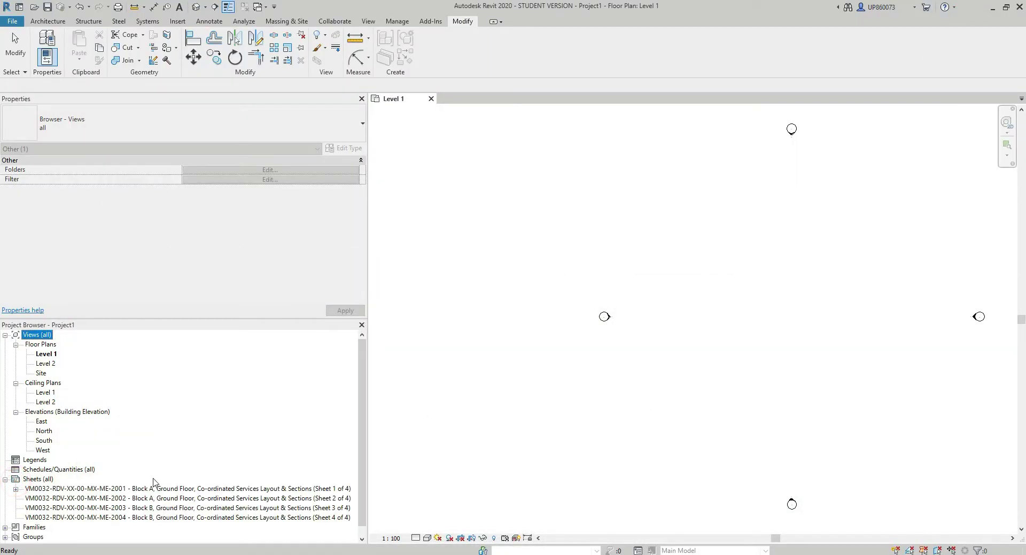
{"action": "right_click", "coordinate": [148, 488]}
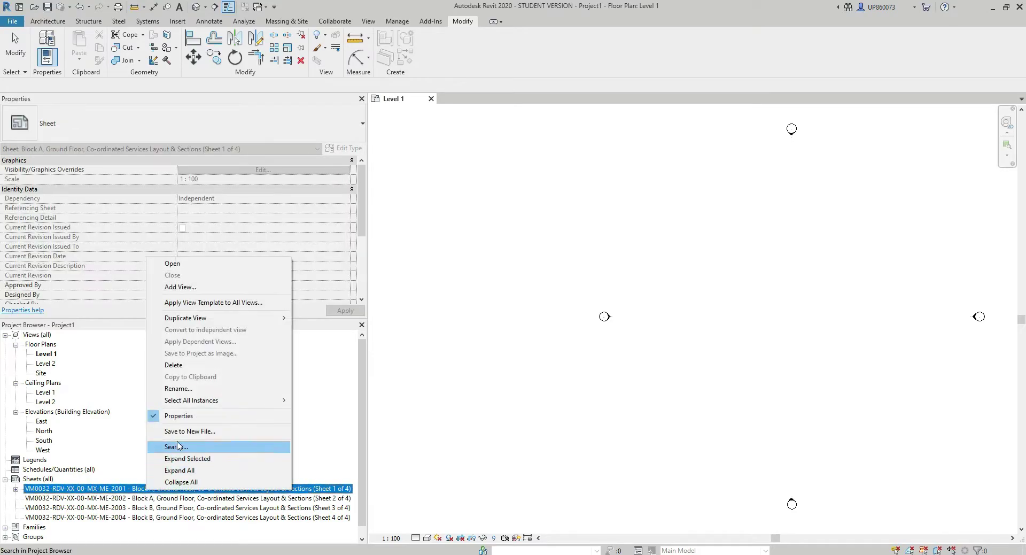
{"action": "left_click", "coordinate": [172, 389]}
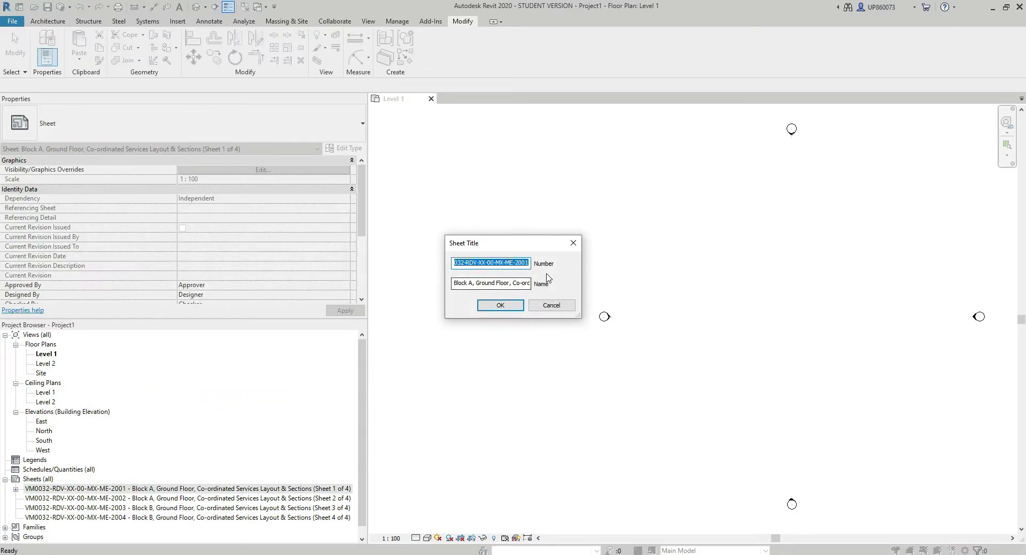
{"action": "left_click", "coordinate": [573, 243]}
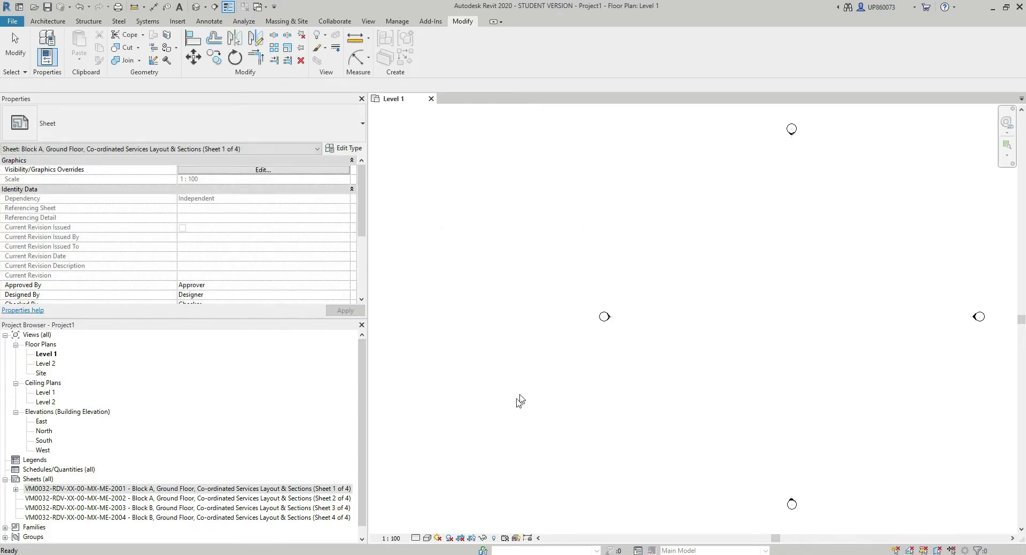